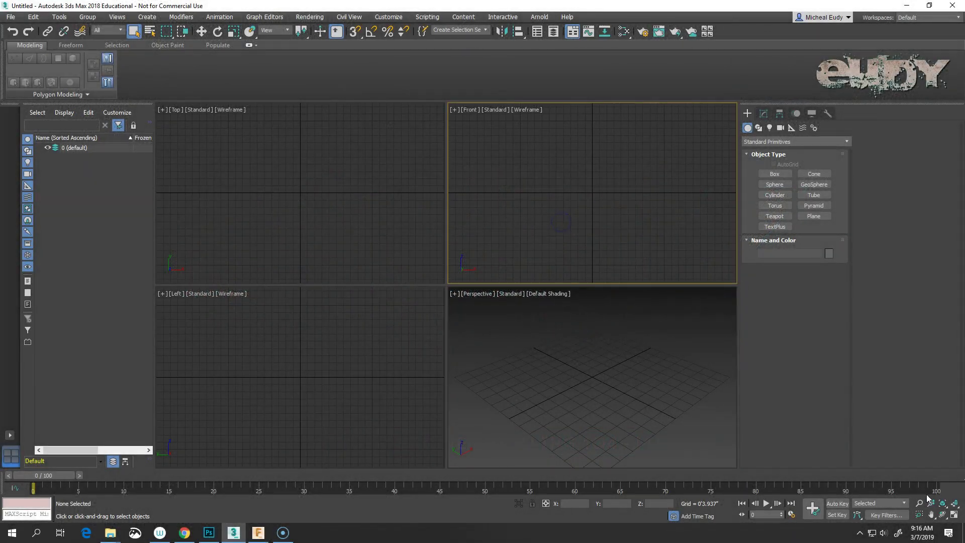
Maximize the Front view, pick the Circle spline tool, and turn on 3D snapping.
left_click(953, 514)
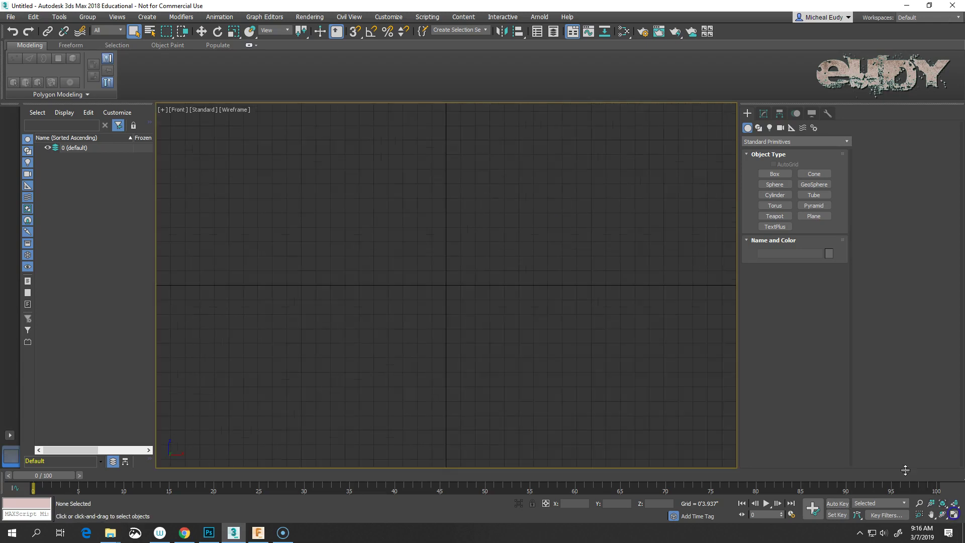
left_click(758, 127)
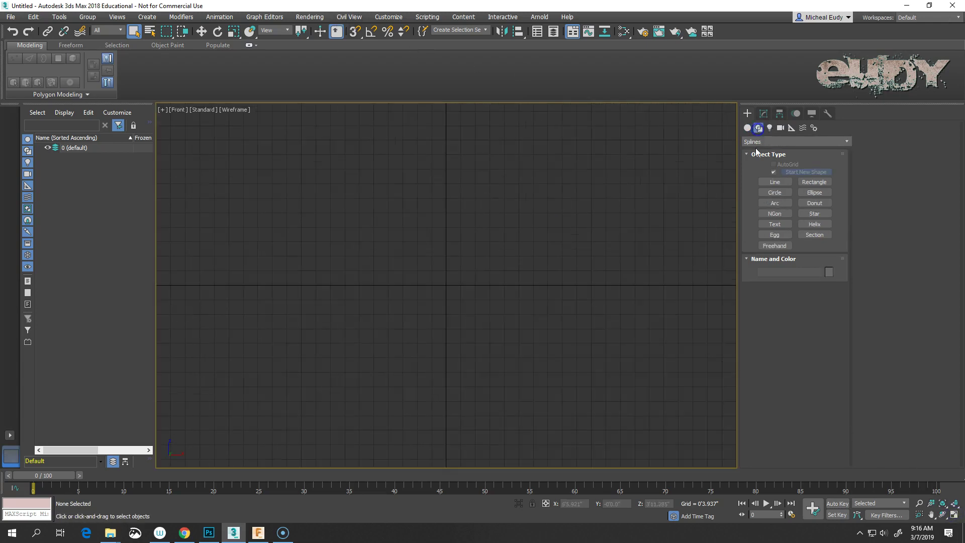
left_click(774, 193)
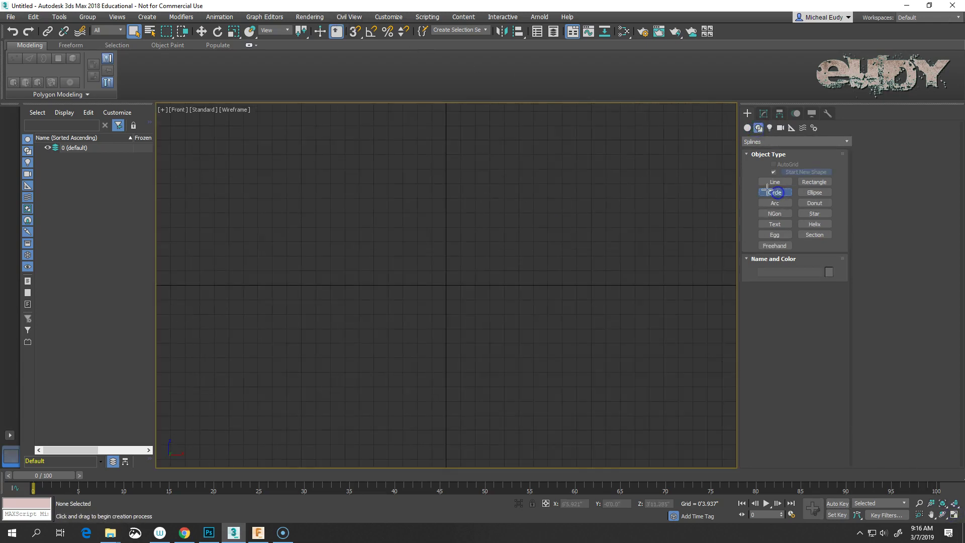
left_click(353, 32)
right_click(353, 33)
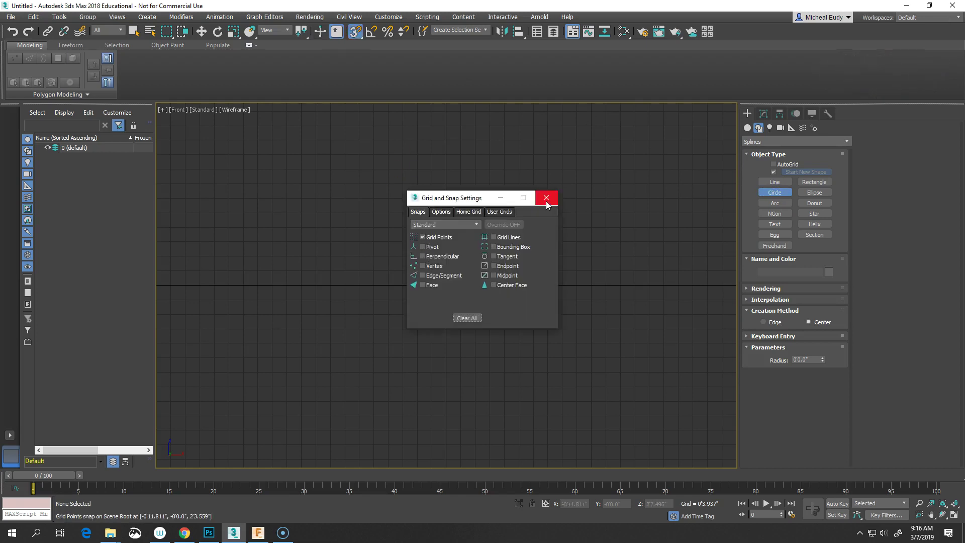
With Grid Points snapping, drag a circle out from the grid origin and select Circle001.
left_click(546, 201)
left_click_drag(446, 285, 559, 362)
right_click(502, 276)
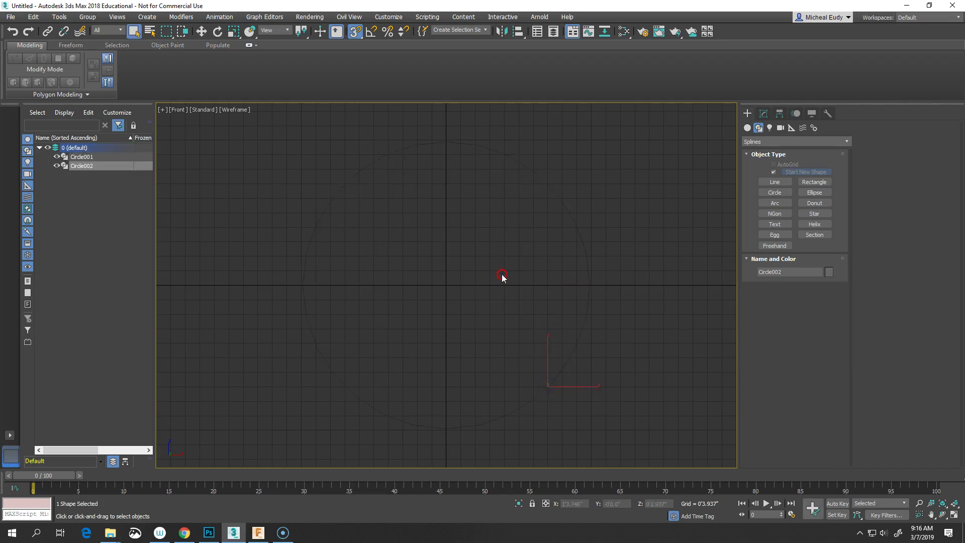
left_click(557, 191)
middle_click_drag(441, 307, 489, 243, "alt")
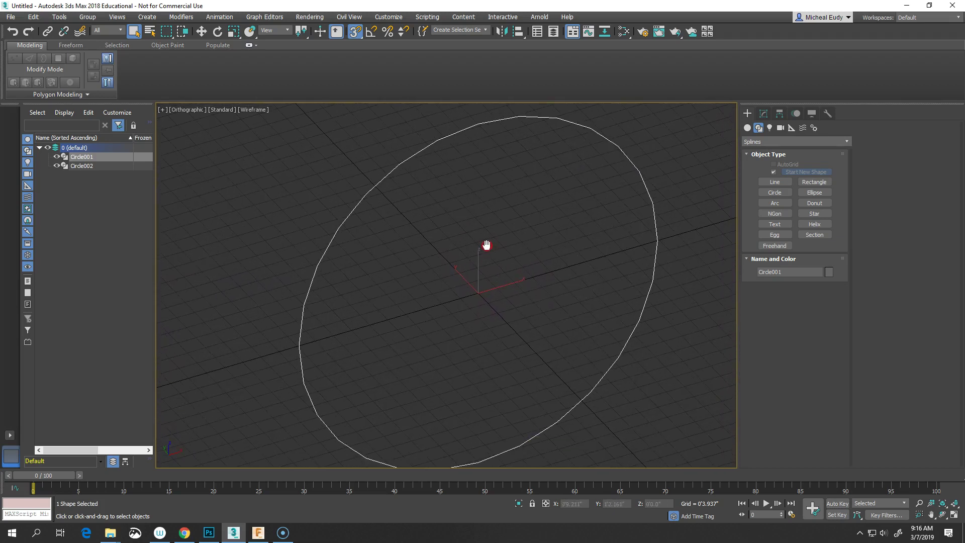
Enable Circle001 in renderer and viewport, raise its Thickness, and show edged faces.
left_click(763, 113)
left_click(766, 225)
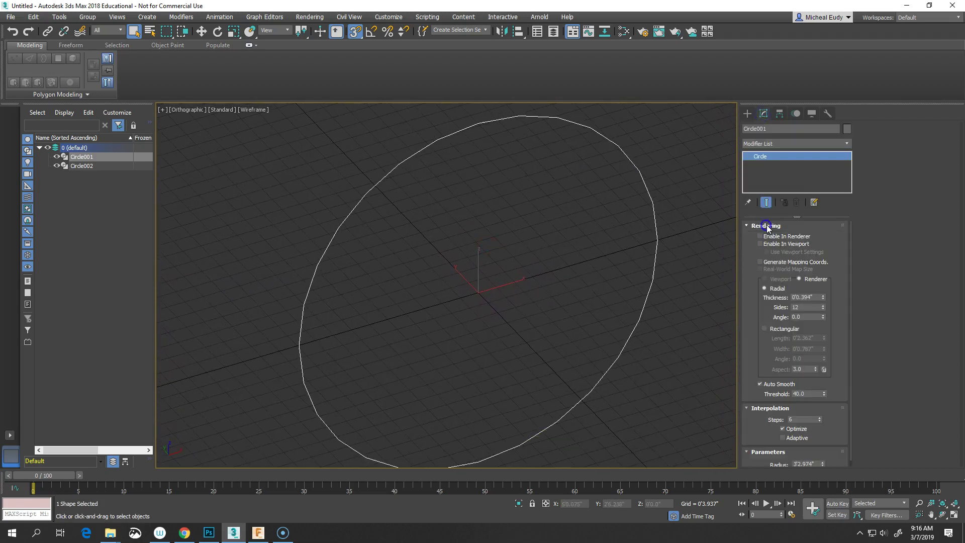
left_click(761, 236)
left_click(759, 243)
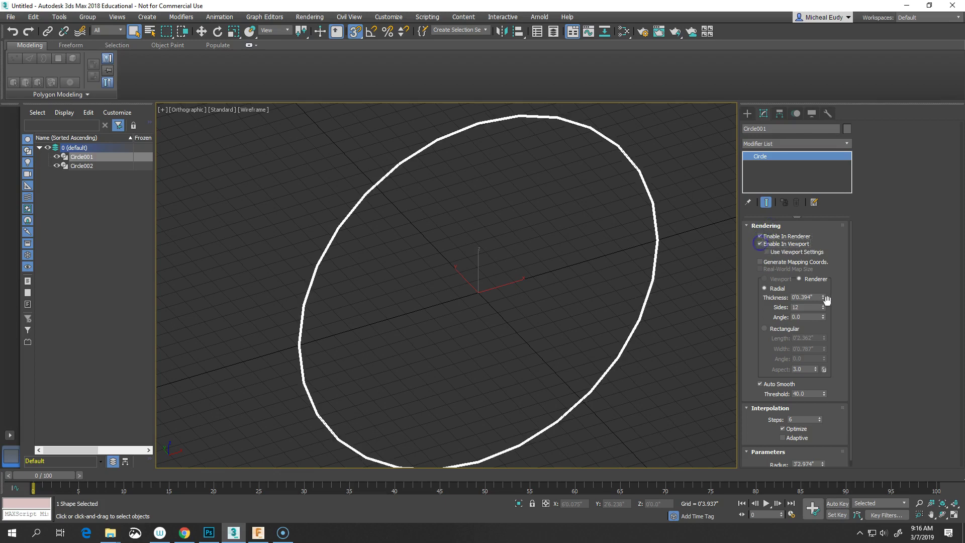
left_click_drag(823, 298, 823, 231)
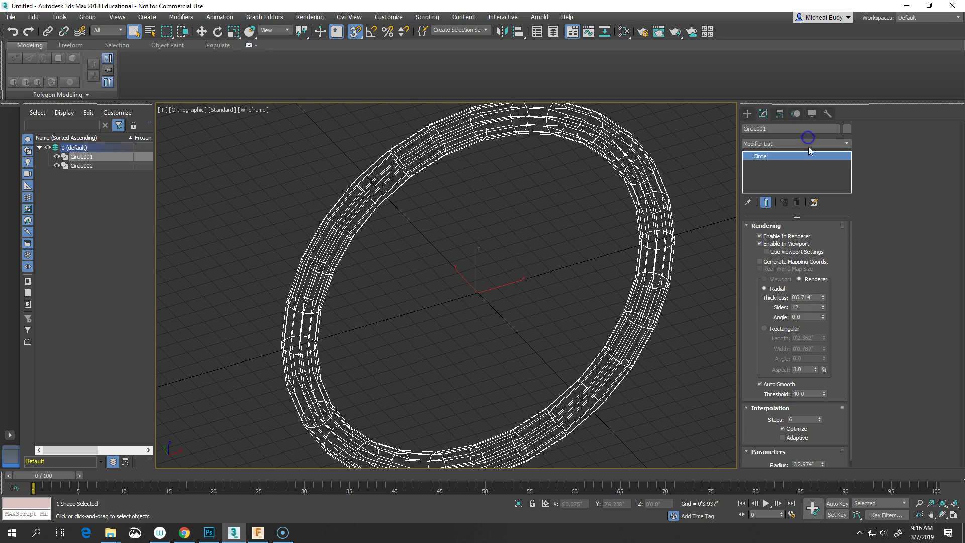
key("F3")
key("F4")
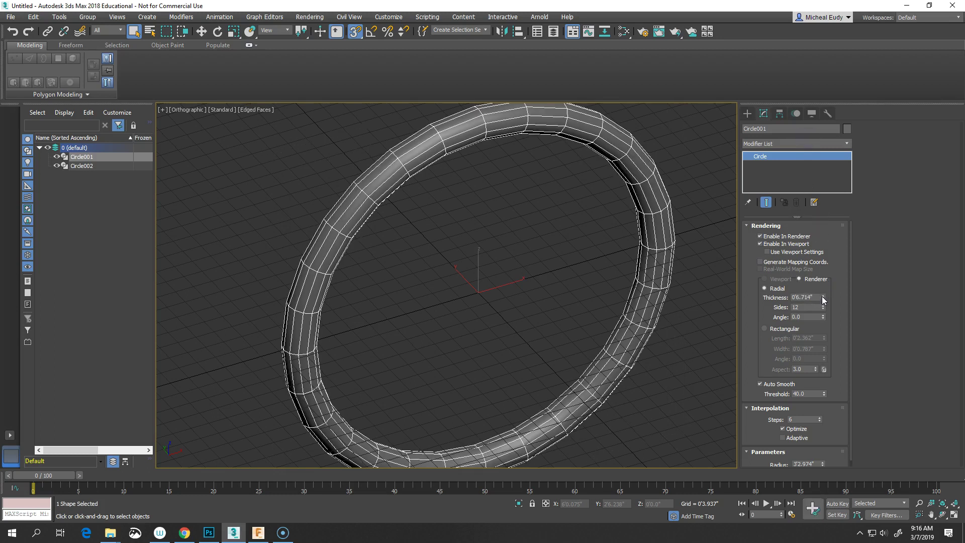
left_click_drag(821, 296, 823, 286)
middle_click_drag(528, 323, 523, 323)
scroll(522, 323, "down", 3)
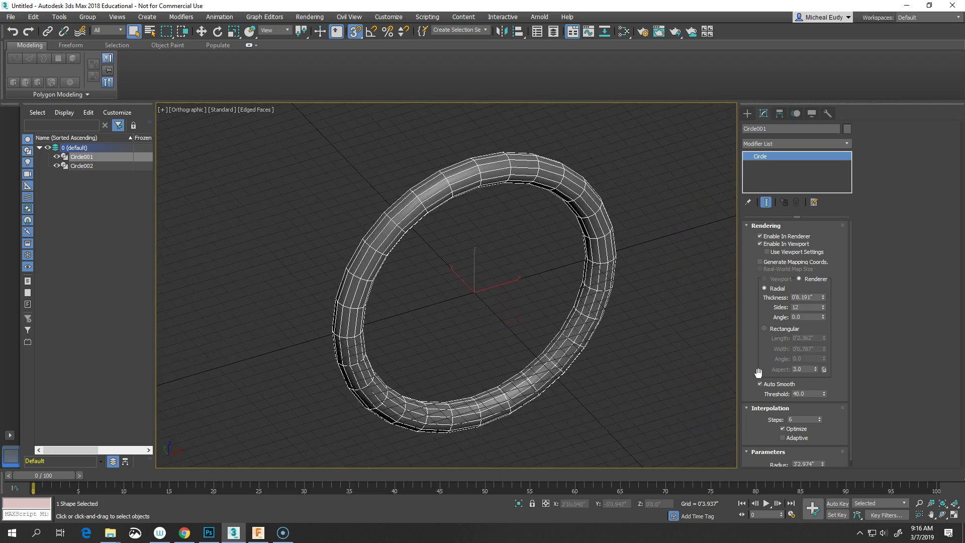
scroll(756, 351, "down", 1)
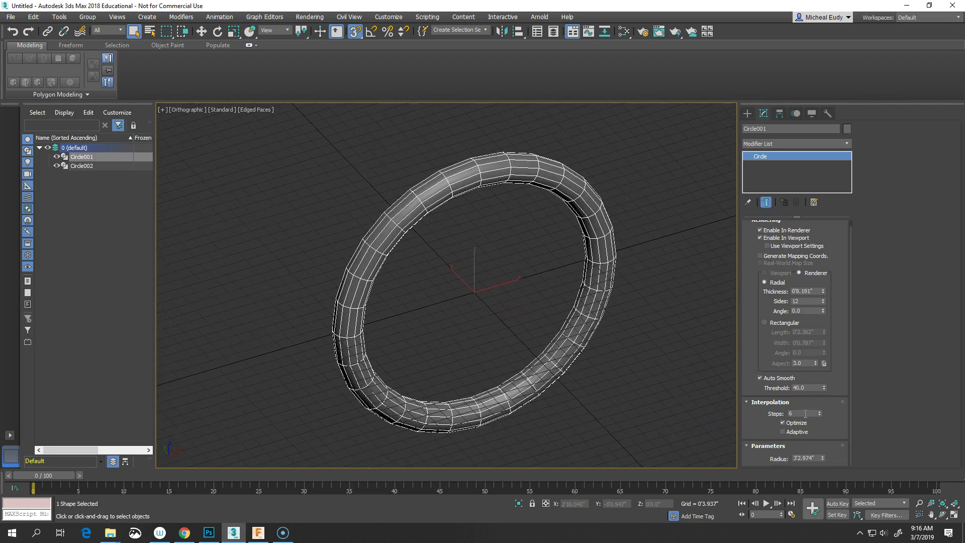
Set the tube's Interpolation Steps to 60 and Sides to 26.
left_click_drag(819, 413, 816, 385)
double_click(804, 301)
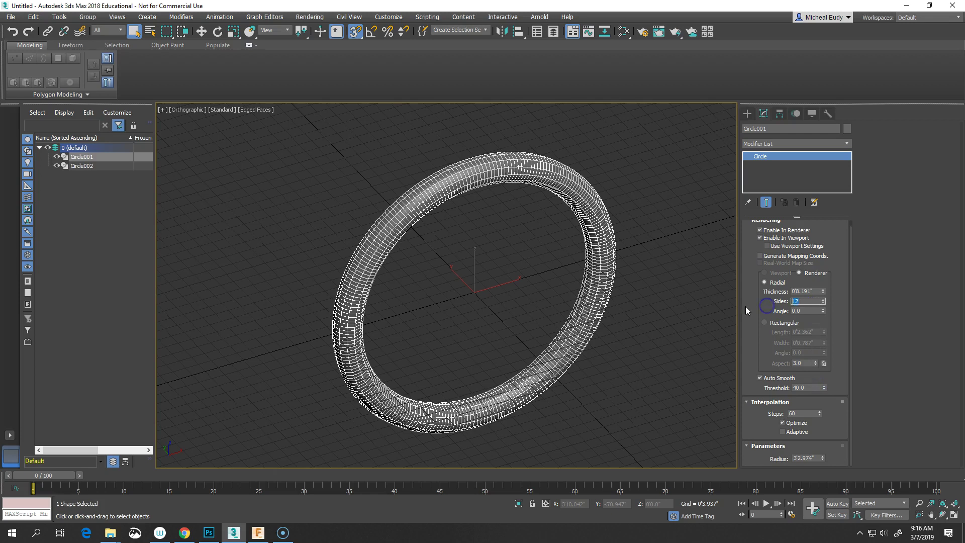
key("Return")
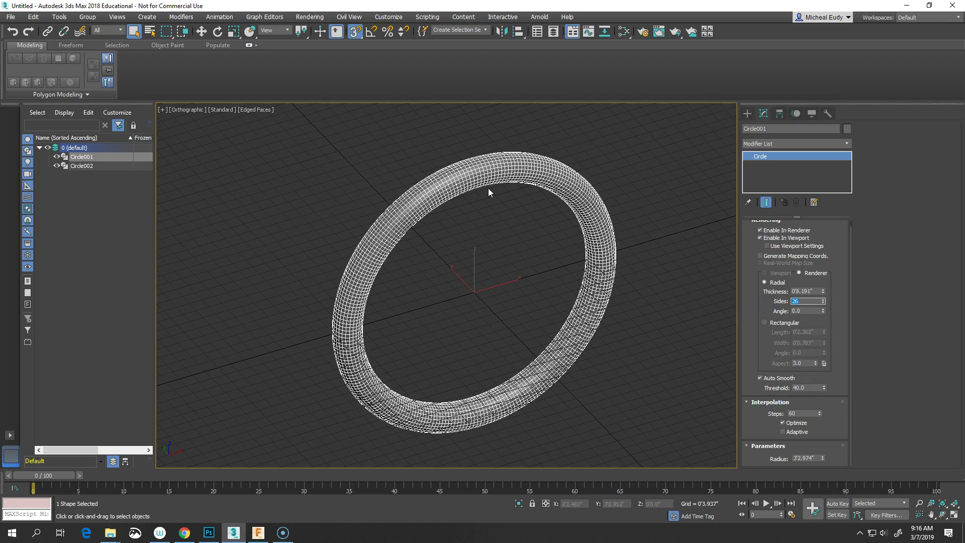
scroll(489, 191, "up", 4)
middle_click_drag(488, 191, 487, 325)
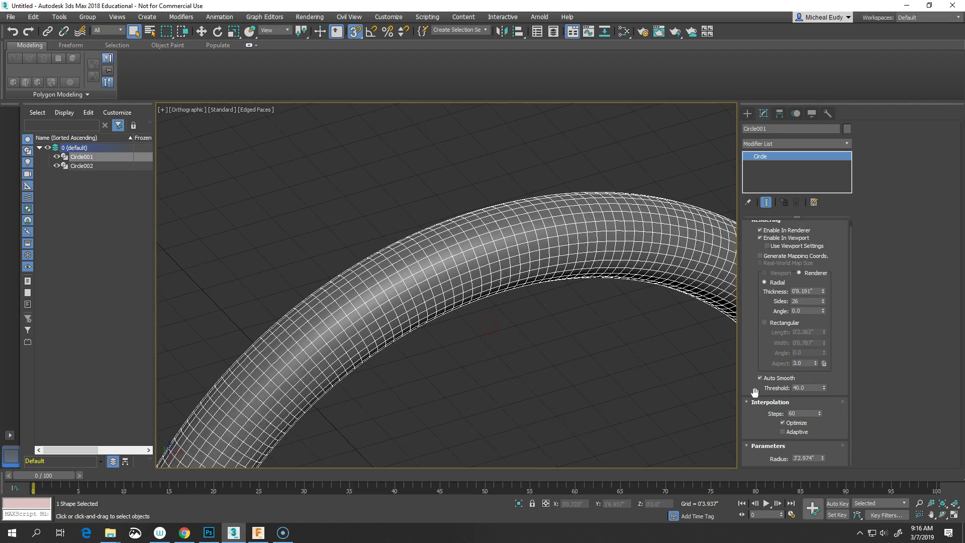
scroll(436, 282, "down", 5)
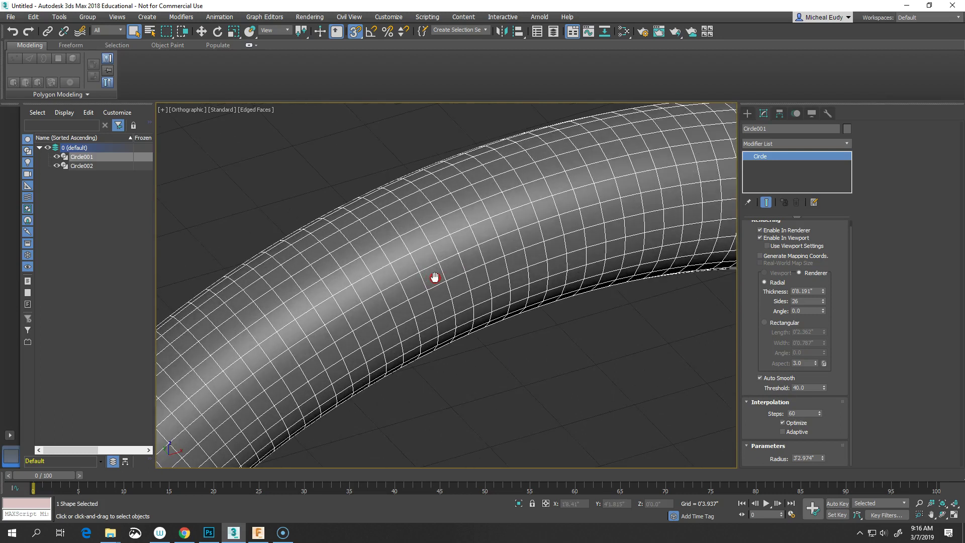
middle_click_drag(449, 264, 480, 243)
In the Front view, add an Edit Poly modifier to Circle001.
key("f")
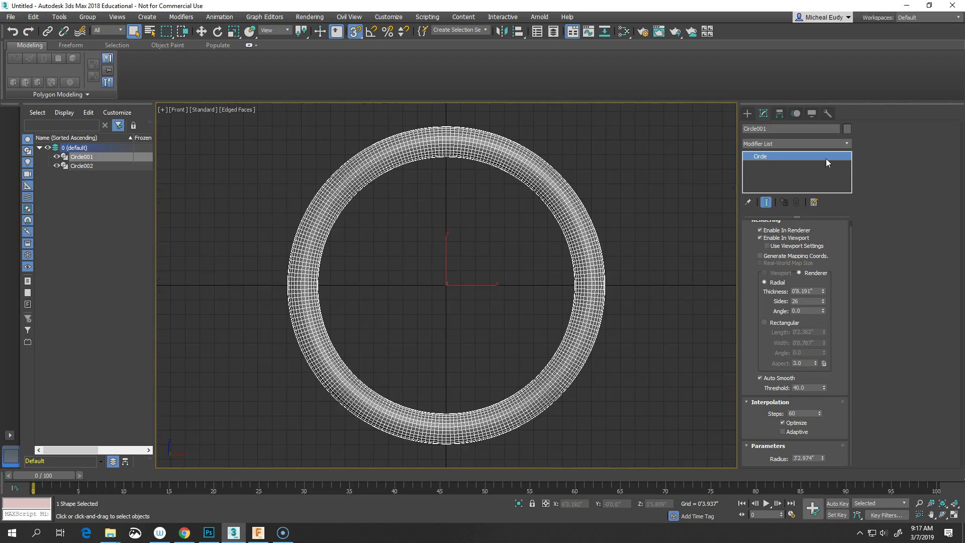
left_click(846, 144)
left_click_drag(849, 176, 851, 245)
left_click(777, 298)
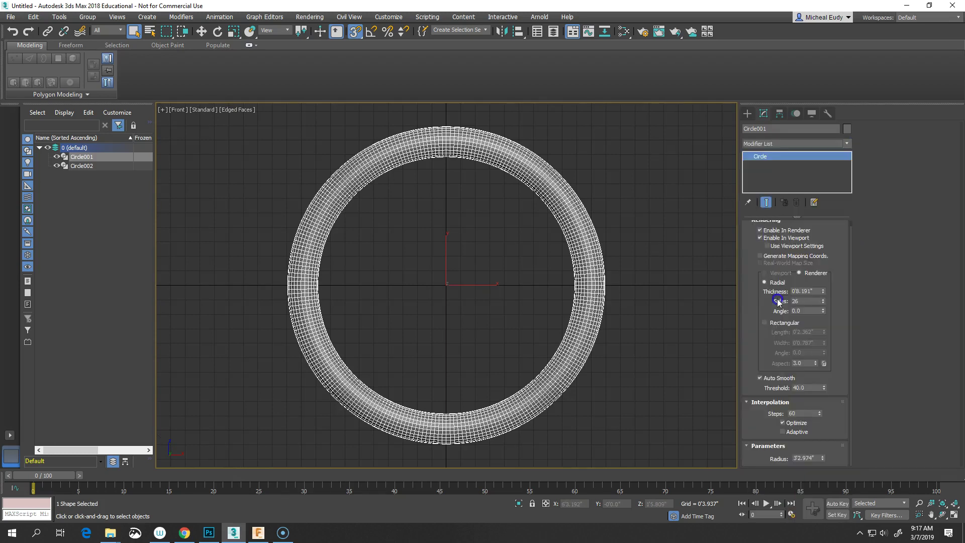
Use circular region selection in Polygon mode, select faces, zoom in, and enter Expert Mode.
left_click_drag(167, 31, 166, 61)
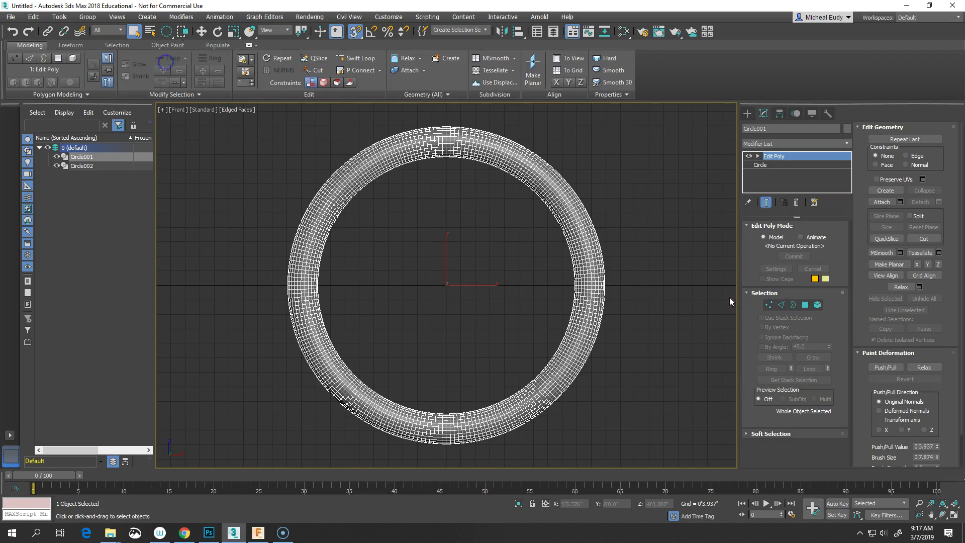
left_click(805, 304)
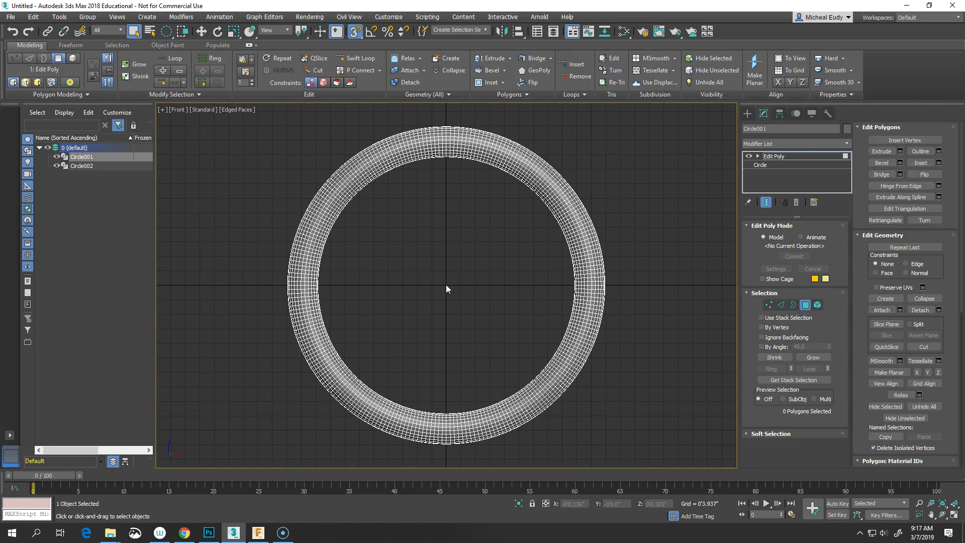
left_click_drag(446, 289, 571, 415)
key("alt+z")
left_click_drag(577, 420, 655, 472)
key("ctrl+x")
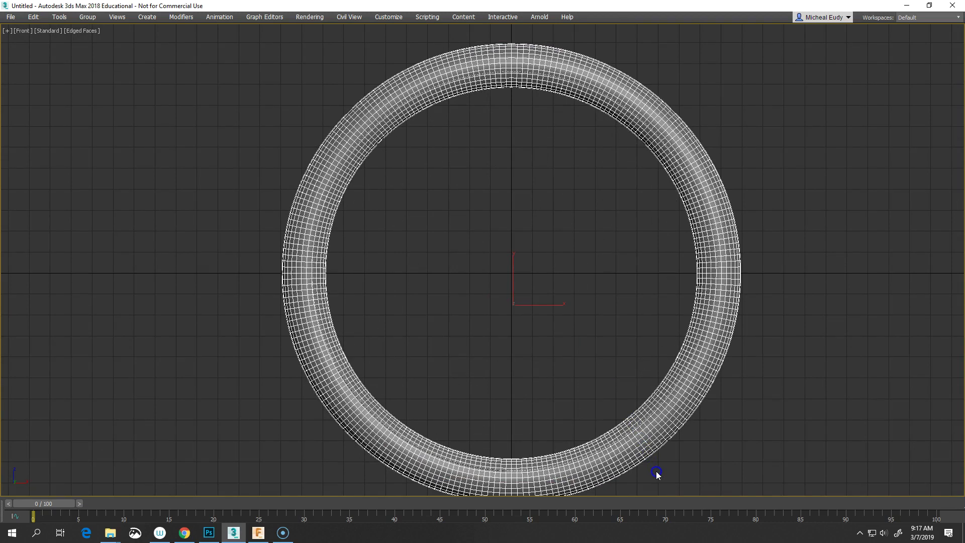
Circle-select the ring's inner band of polygons, delete them, zoom out, and exit Expert Mode.
left_click_drag(657, 474, 655, 469)
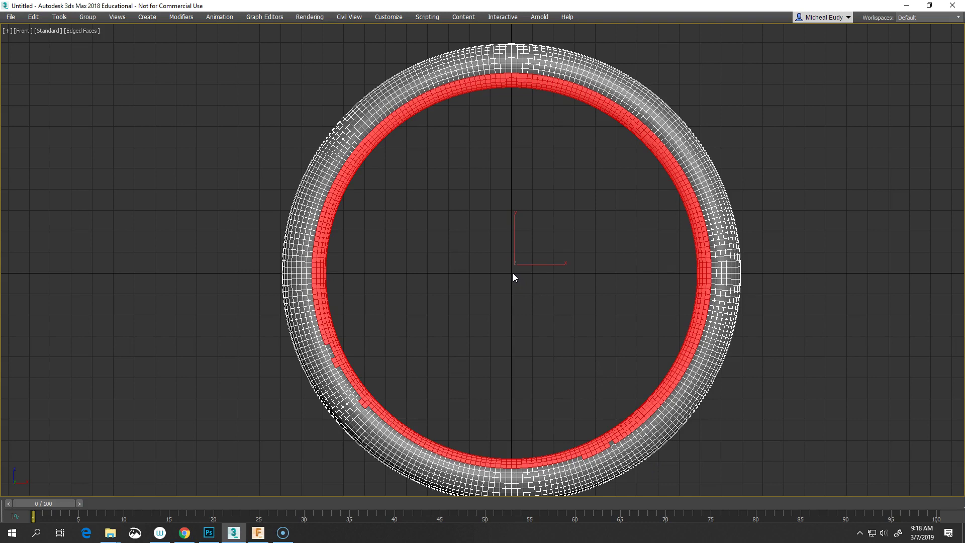
left_click_drag(511, 274, 676, 456)
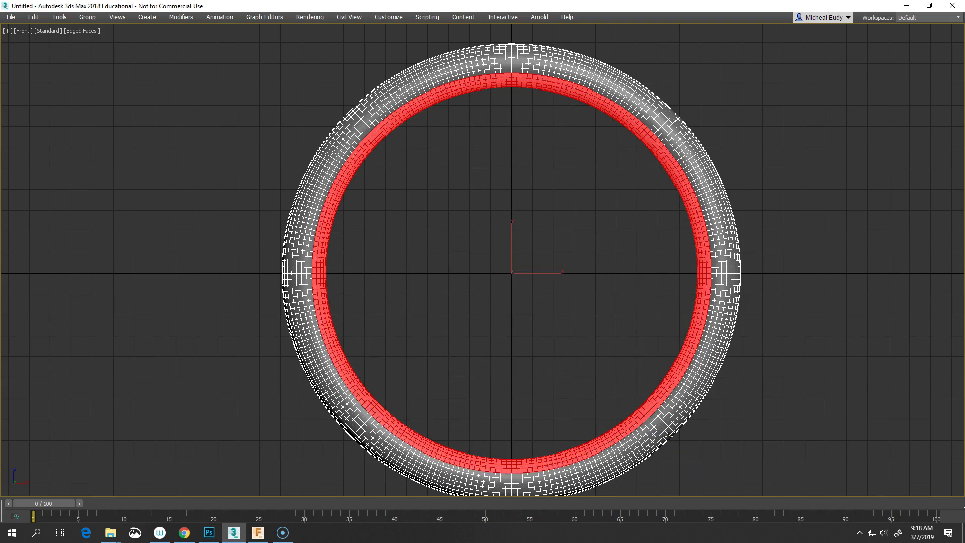
key("Delete")
scroll(518, 347, "down", 5)
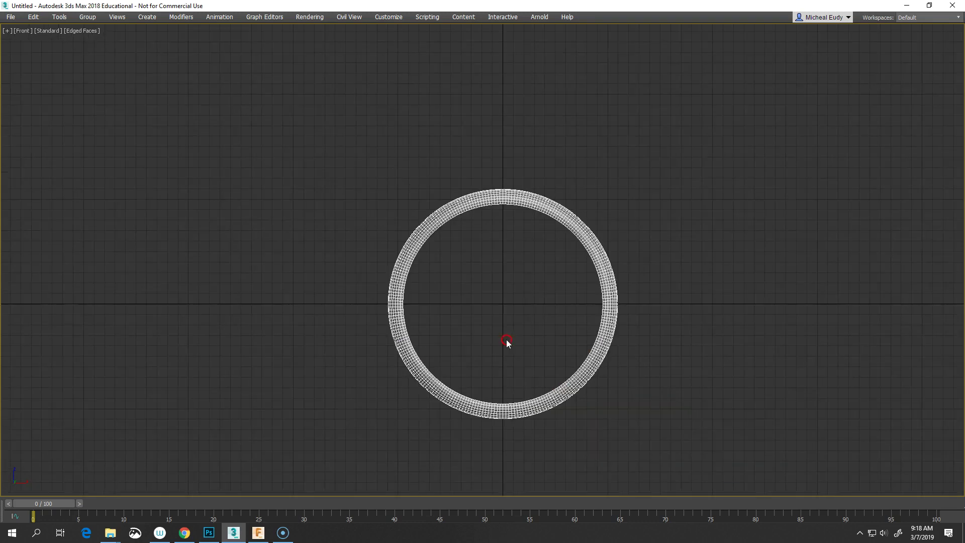
mouse_move(506, 338)
middle_mouse_down()
mouse_move(492, 318)
mouse_move(514, 343)
middle_mouse_up()
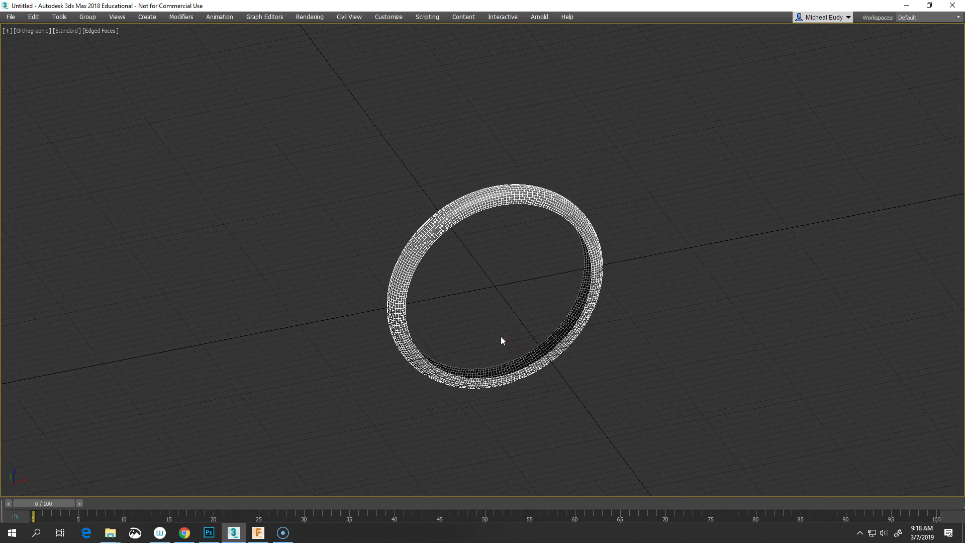
key("ctrl+x")
Frame the tube in the Top view with shaded Edged Faces display.
middle_click_drag(456, 297, 492, 292)
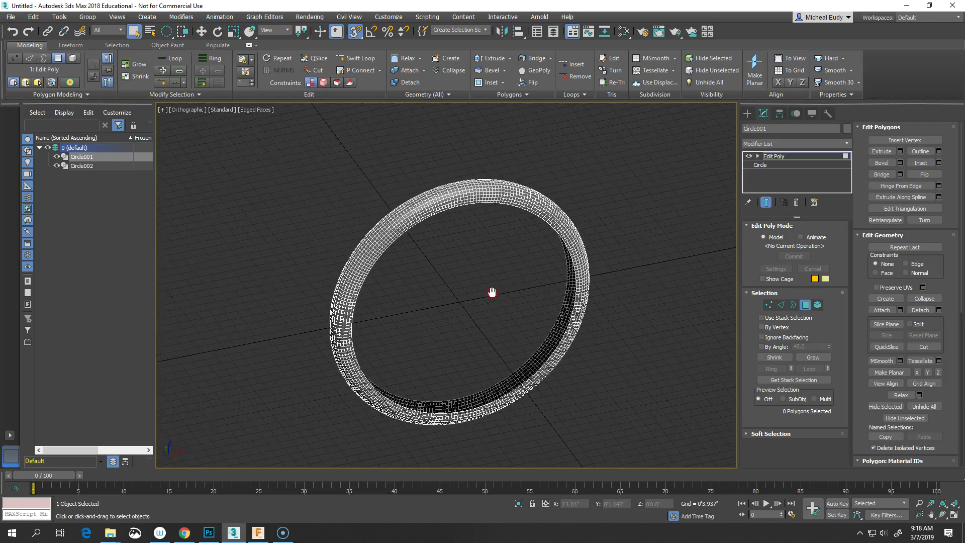
scroll(523, 303, "up", 3)
scroll(478, 254, "up", 4)
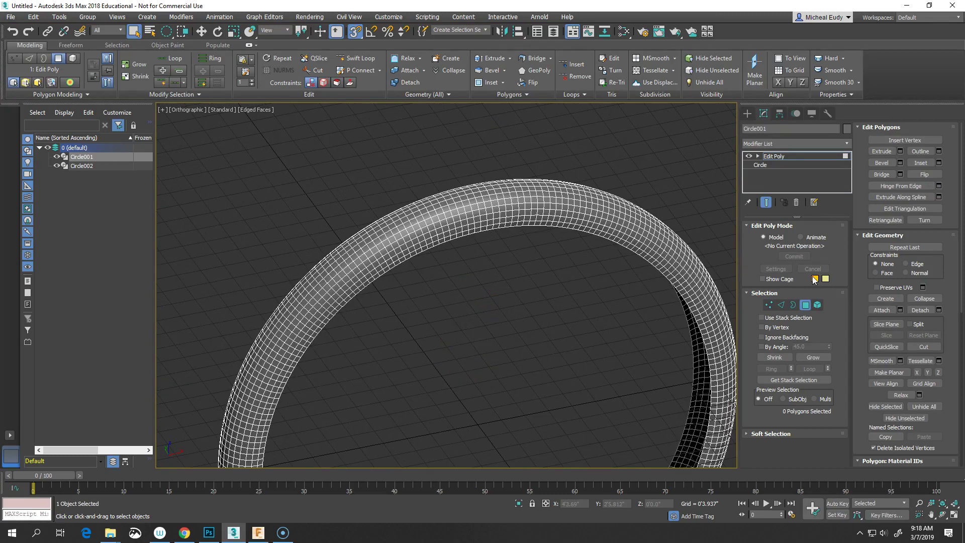
key("v")
key("t")
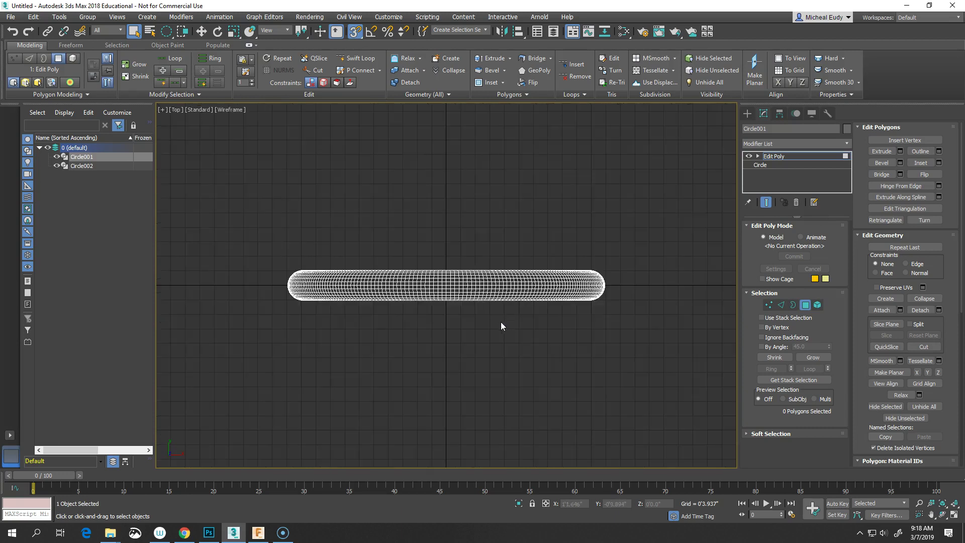
scroll(474, 327, "up", 8)
key("F3")
key("F4")
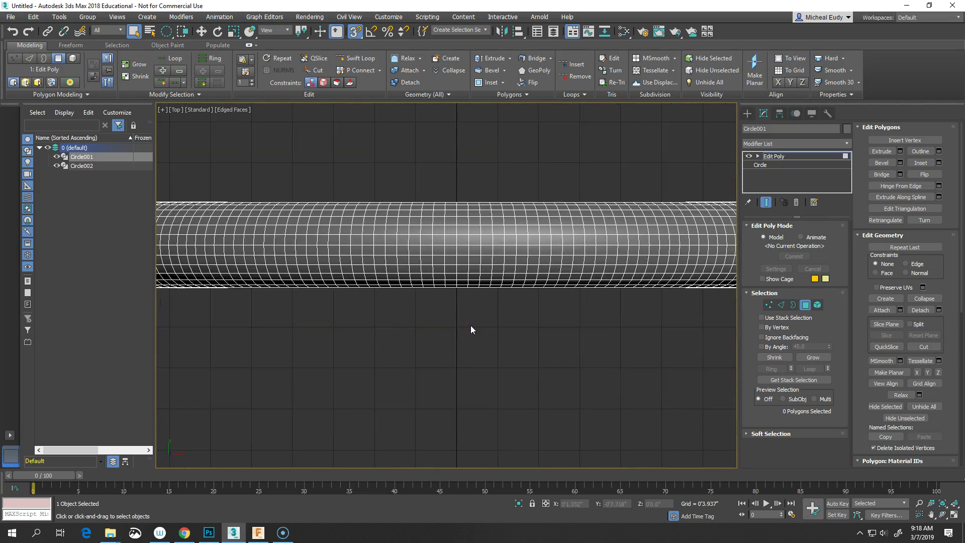
scroll(432, 296, "up", 3)
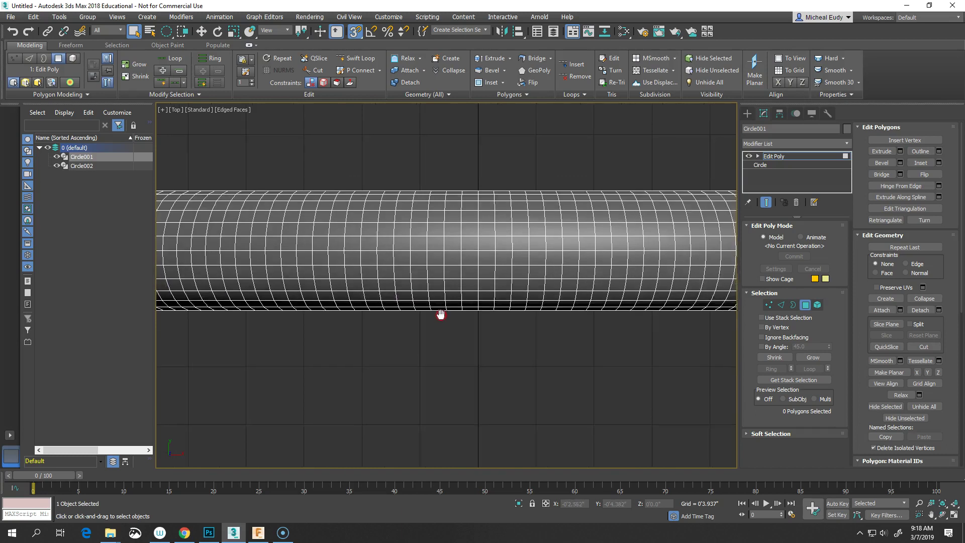
mouse_move(439, 315)
middle_mouse_down()
mouse_move(467, 274)
mouse_move(478, 320)
middle_mouse_up()
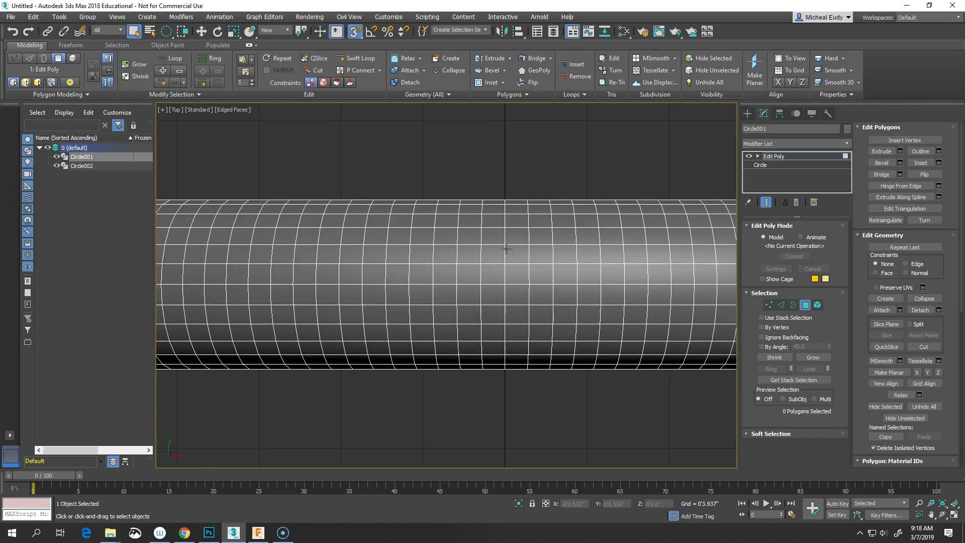
Ctrl-select a small checkerboard of alternating polygons across the tube's width.
left_click(491, 270)
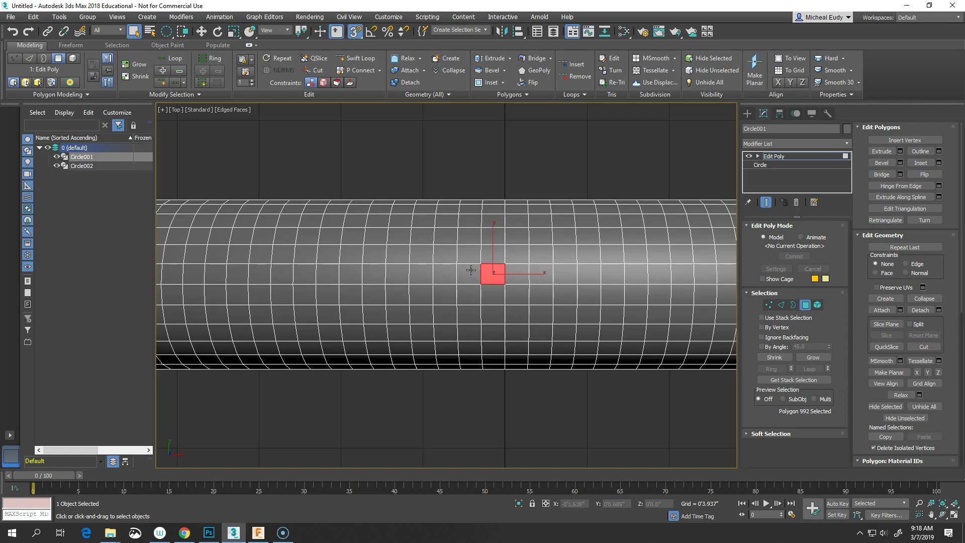
left_click(470, 272, "ctrl")
left_click(490, 291, "ctrl")
left_click(470, 294, "ctrl")
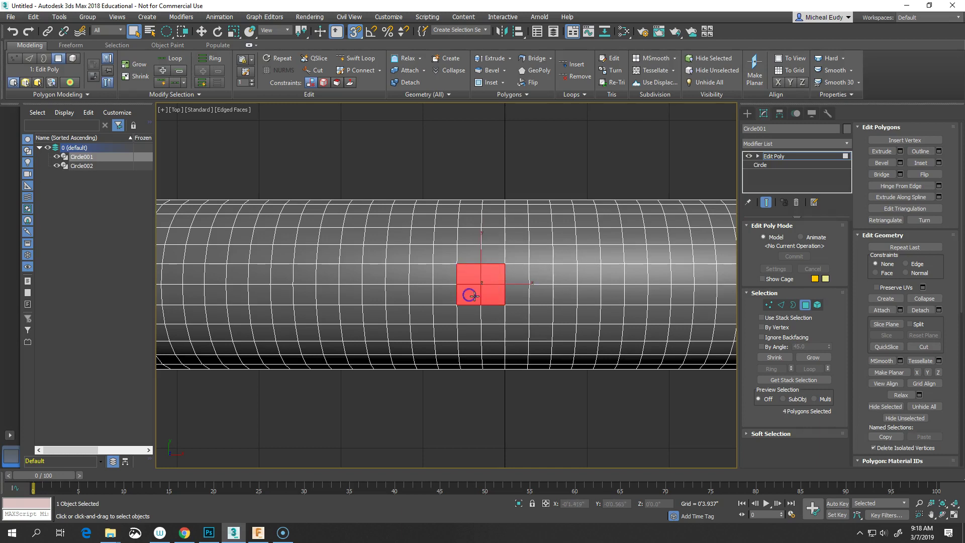
left_click(469, 254, "ctrl")
left_click(445, 253, "ctrl")
left_click(462, 315, "ctrl")
left_click(450, 315, "ctrl")
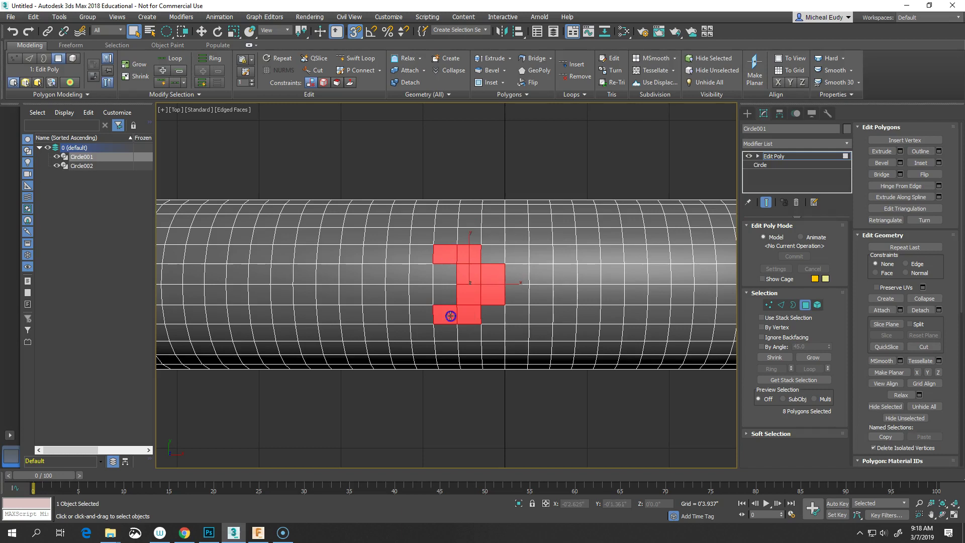
left_click(493, 236, "ctrl")
left_click(469, 235, "ctrl")
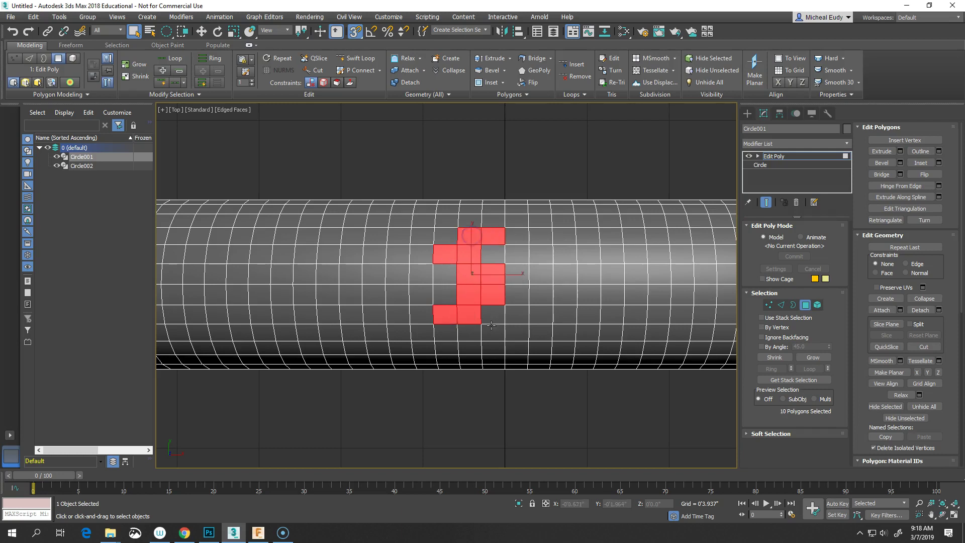
left_click(492, 332, "ctrl")
left_click(469, 331, "ctrl")
left_click(468, 221, "ctrl")
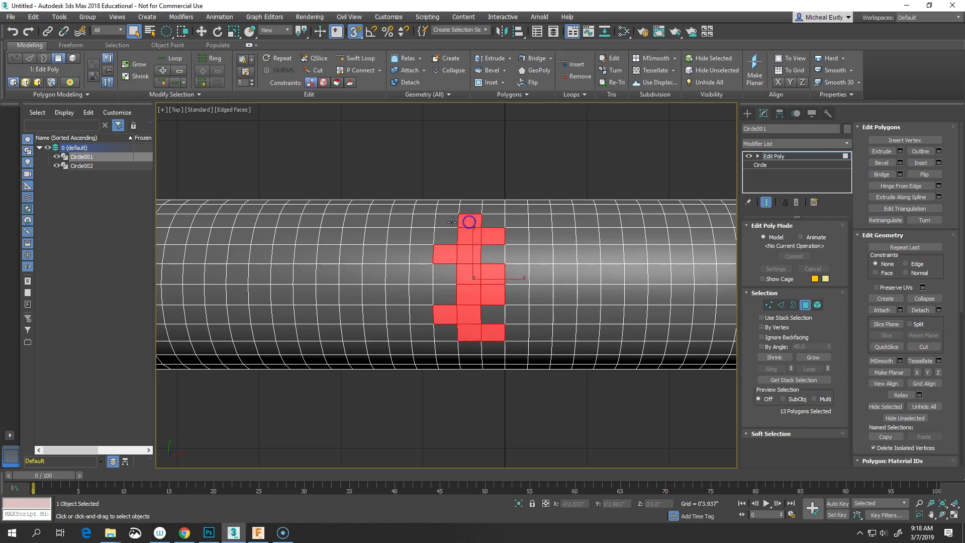
left_click(447, 221, "ctrl")
left_click(469, 348, "ctrl")
left_click(447, 348, "ctrl")
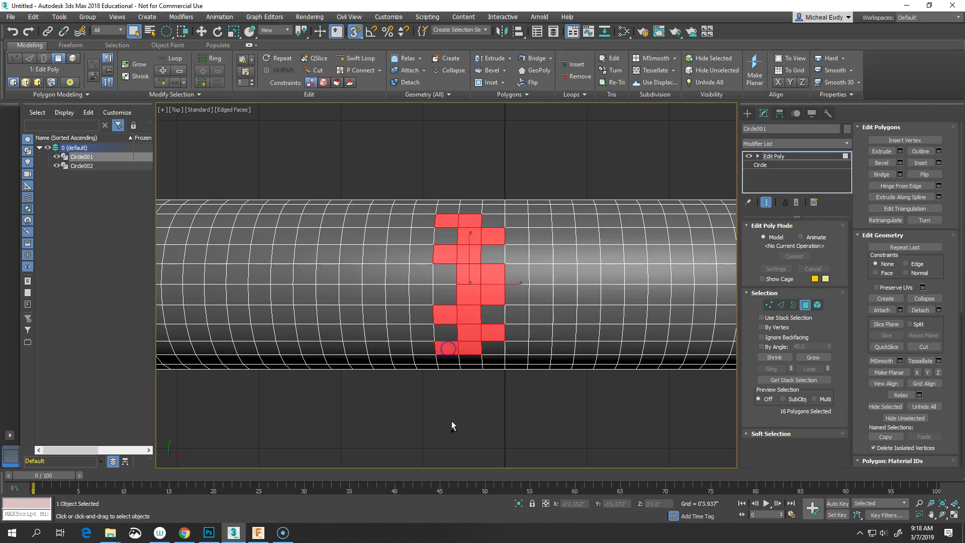
Set the Dot Gap and apply Dot Loop to repeat the checker around the tube.
left_click(198, 94)
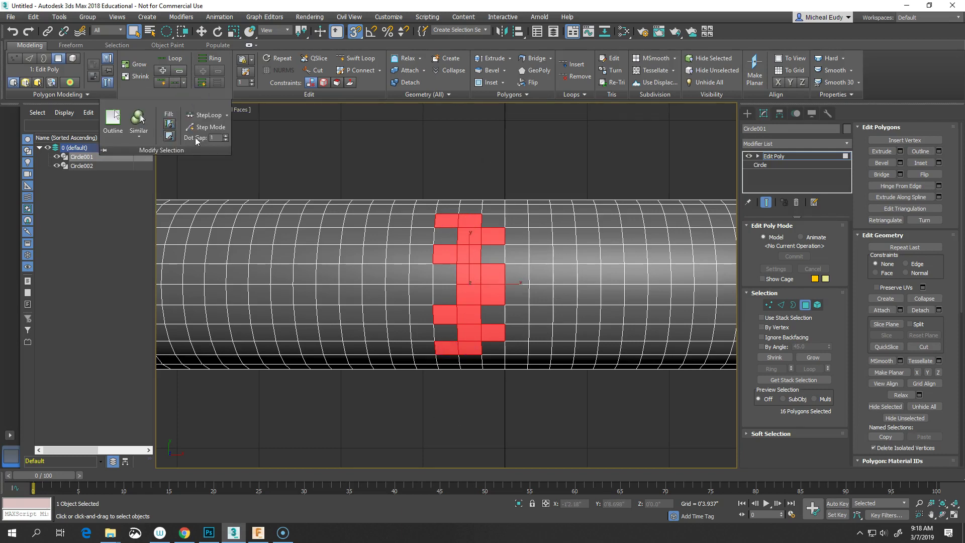
double_click(213, 137)
left_click(176, 83)
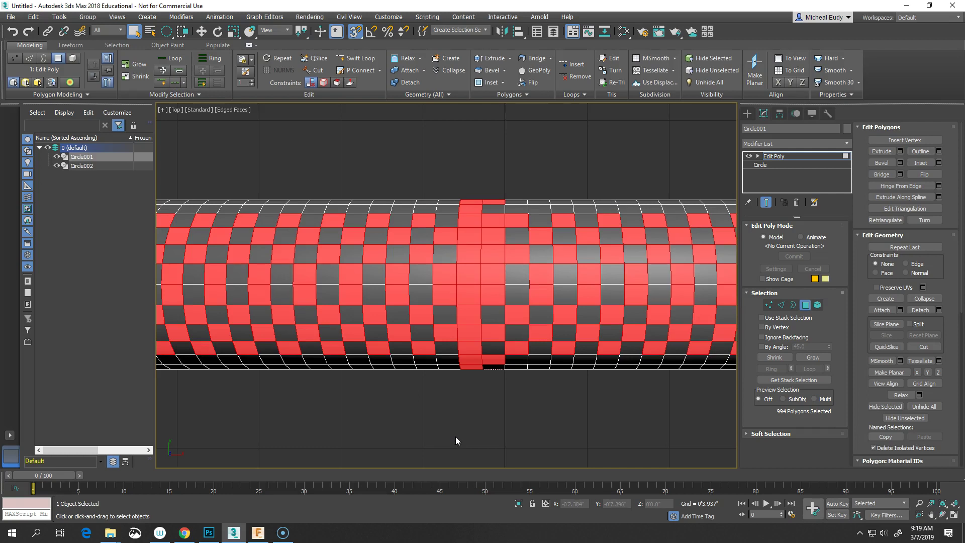
Deselect stray polygons and the top and bottom edge rows to clean up the checkerboard.
left_click(506, 391, "alt")
left_click_drag(168, 38, 167, 35)
left_click_drag(508, 382, 462, 362, "alt")
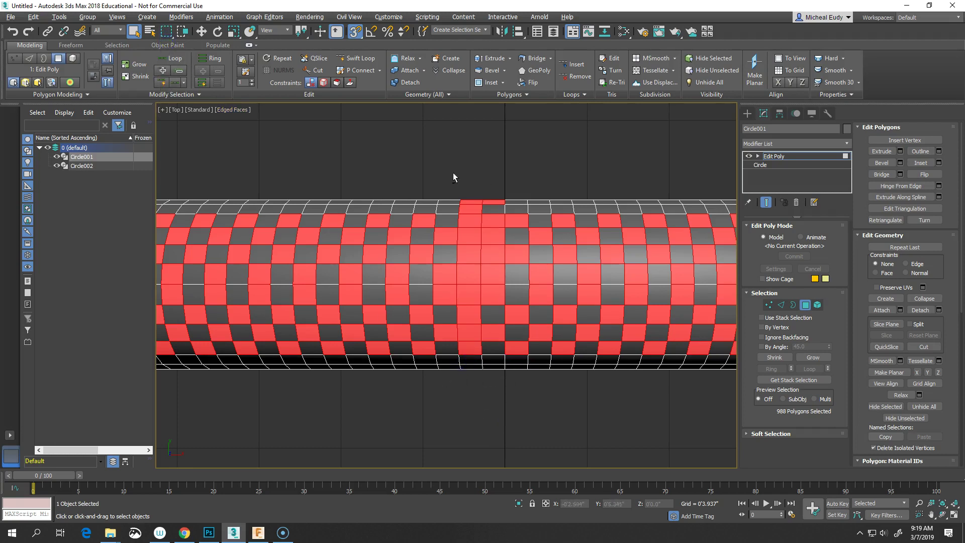
left_click_drag(441, 179, 516, 211, "alt")
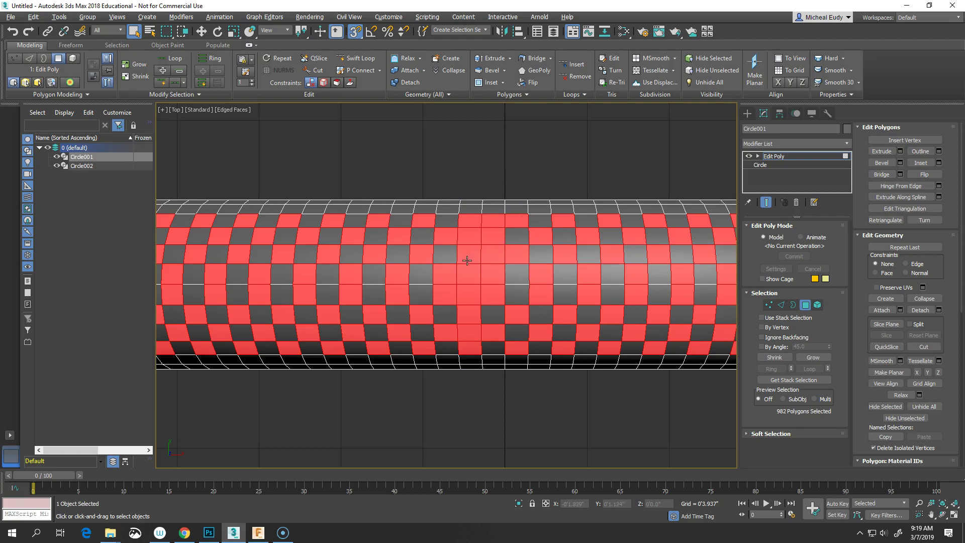
left_click(492, 221, "alt")
left_click(491, 254, "alt")
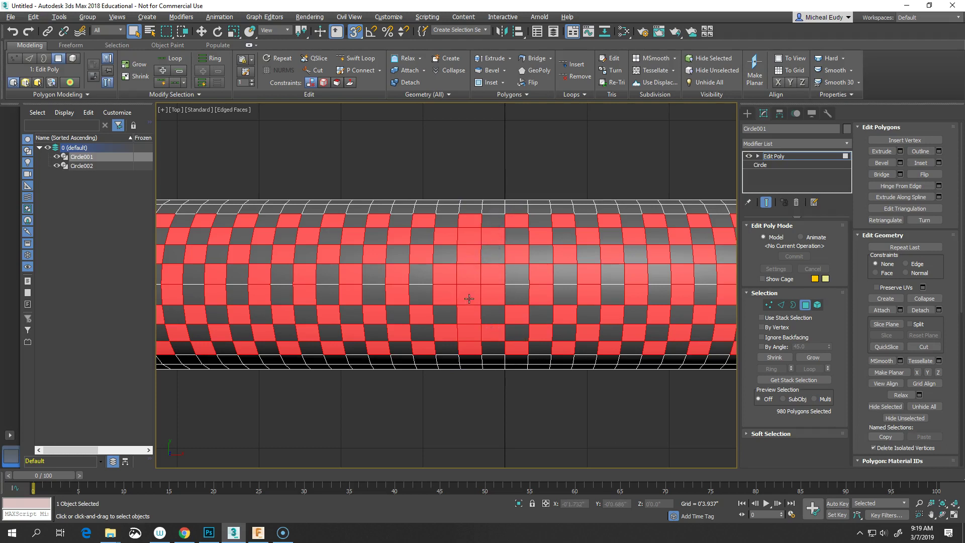
left_click(468, 298, "alt")
left_click(467, 276, "alt")
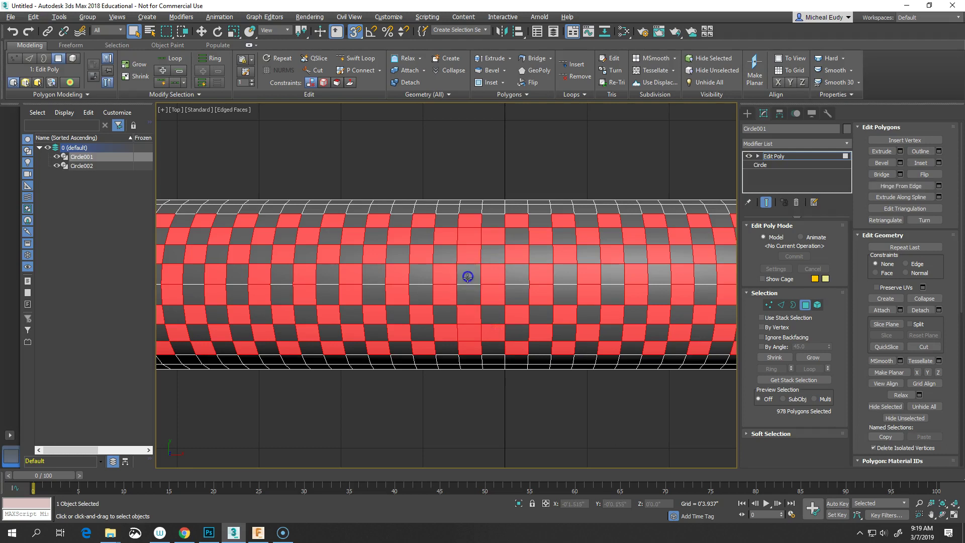
left_click(468, 236, "alt")
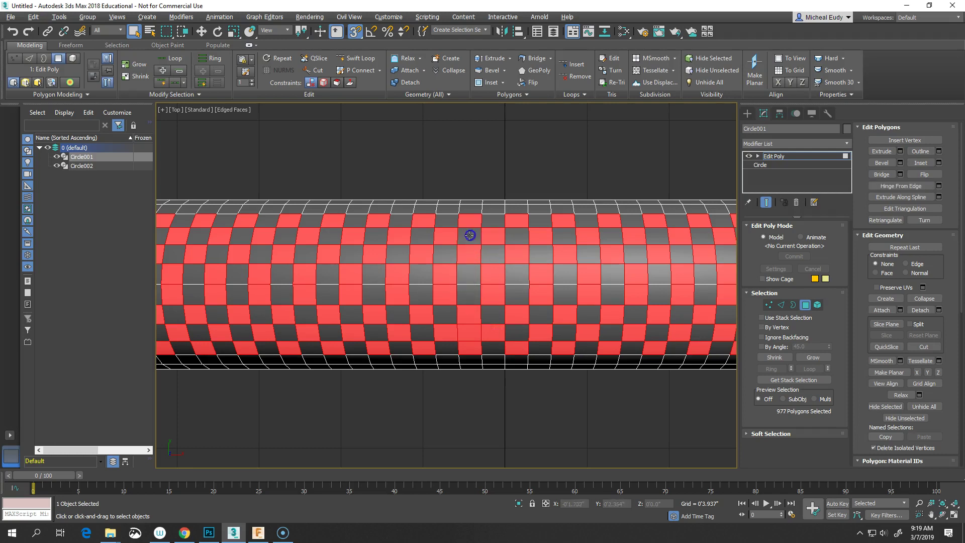
left_click(469, 331, "alt")
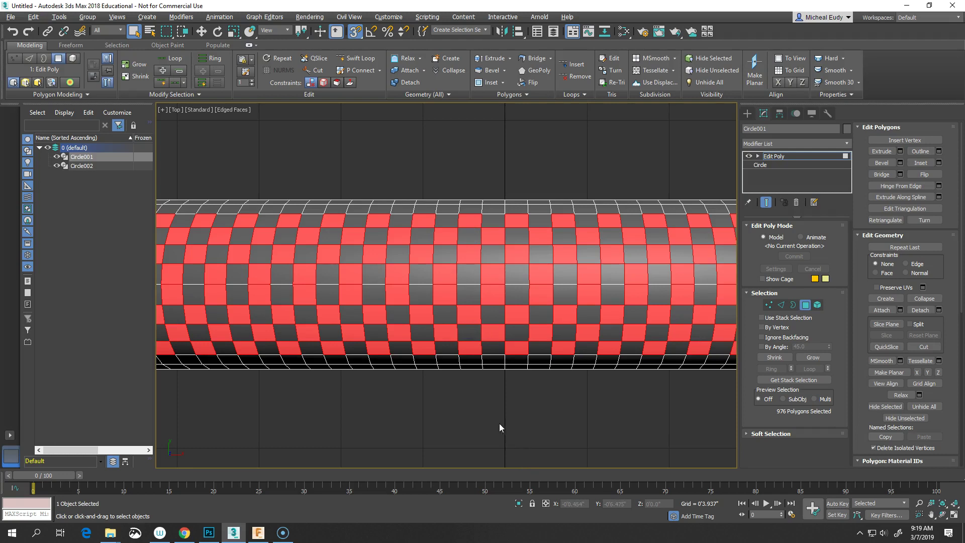
middle_click_drag(499, 428, 500, 448, "alt")
Bevel the 976 checker polygons with Height 0'0.241" and Outline -0'0.096".
scroll(499, 409, "up", 2)
scroll(519, 405, "up", 2)
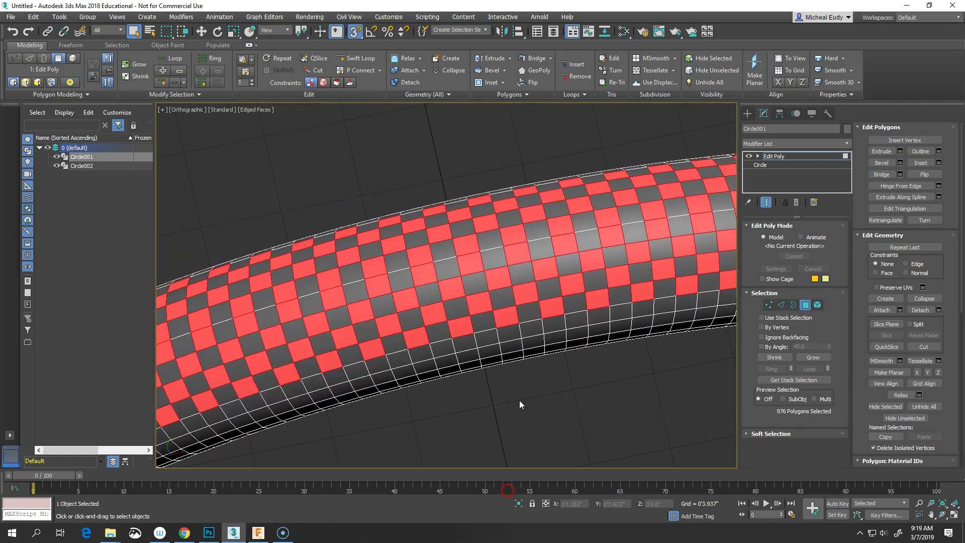
middle_click_drag(520, 404, 582, 363, "alt")
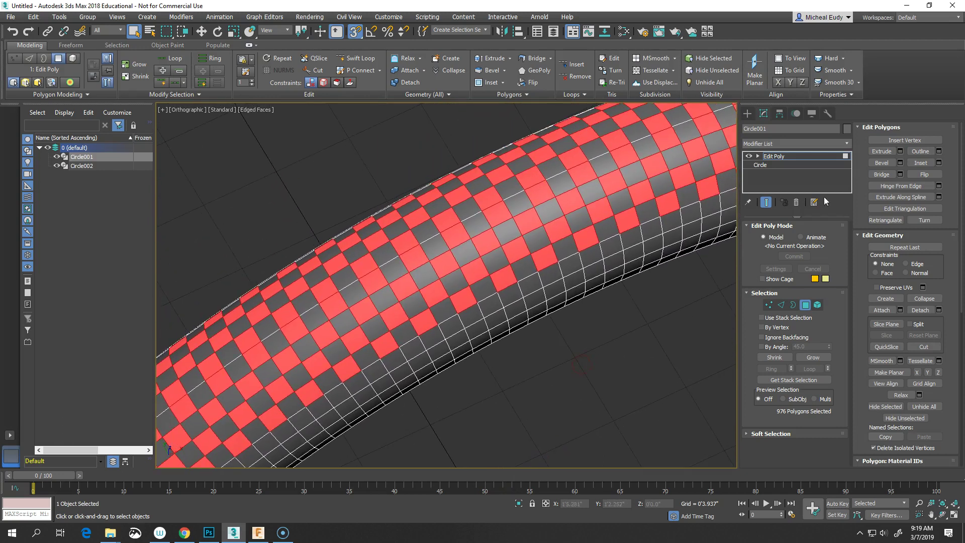
left_click(899, 162)
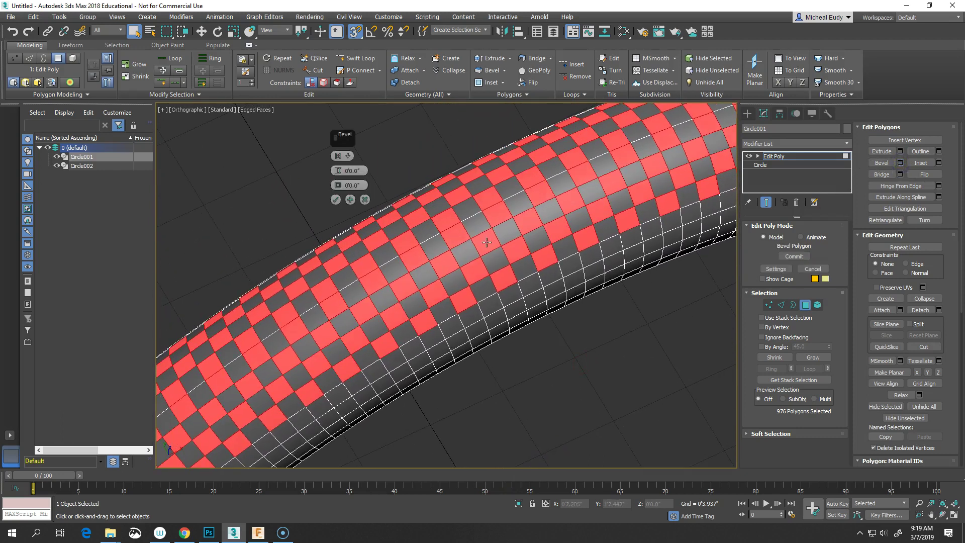
left_click_drag(335, 137, 305, 172)
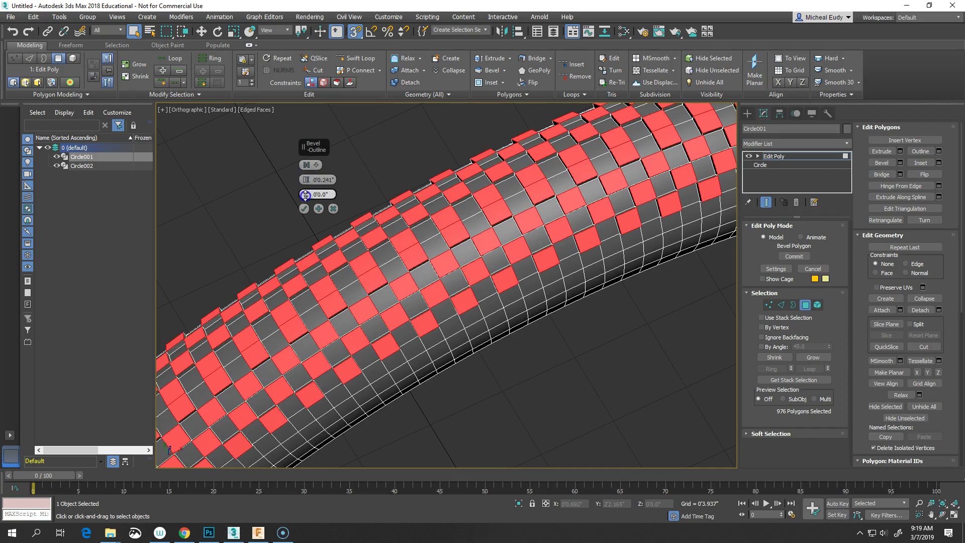
left_click_drag(305, 196, 305, 201)
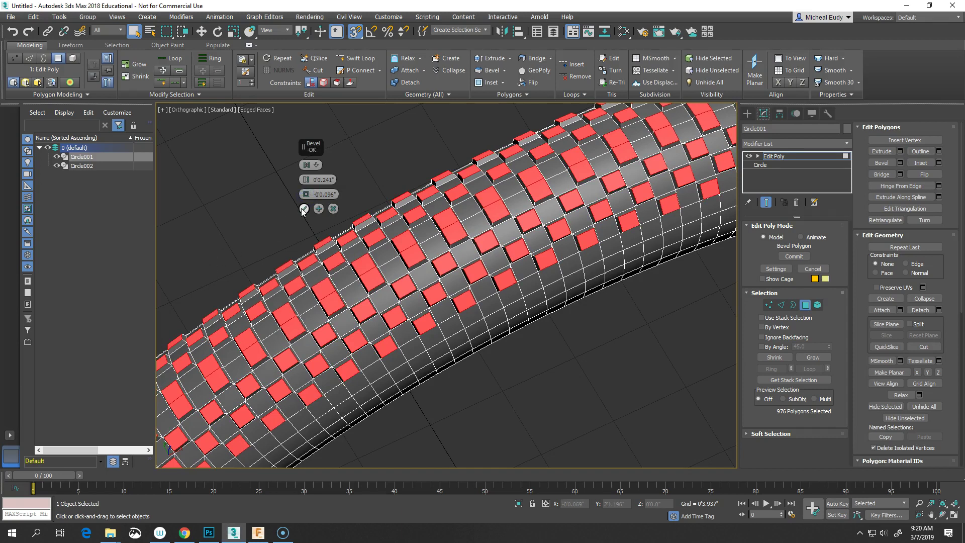
left_click(303, 208)
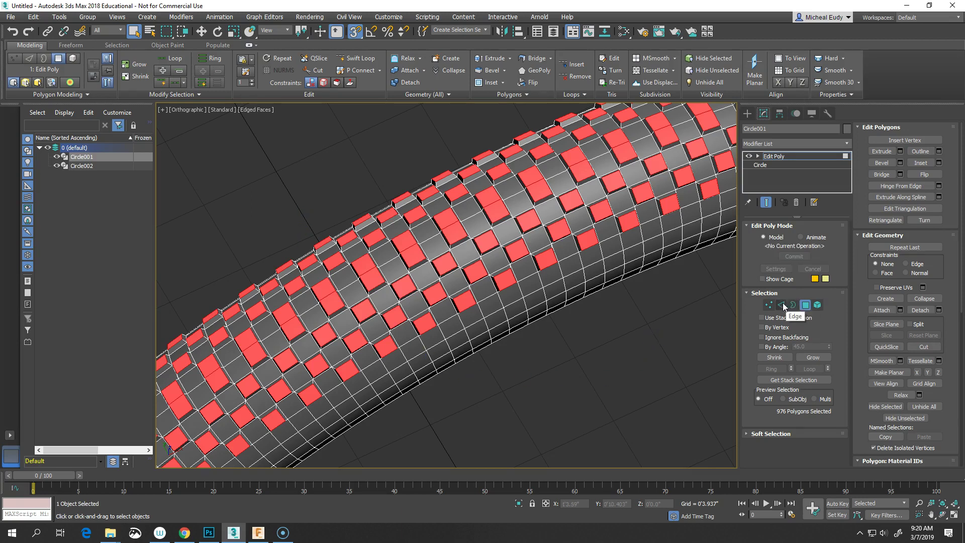
Switch to Edge mode and add a Crease modifier above Edit Poly.
left_click(781, 304, "ctrl")
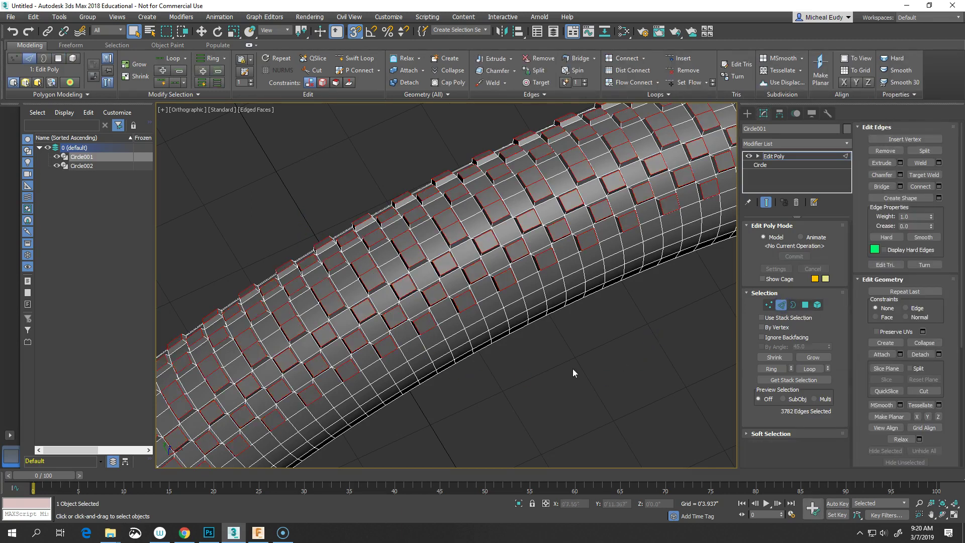
left_click(848, 144)
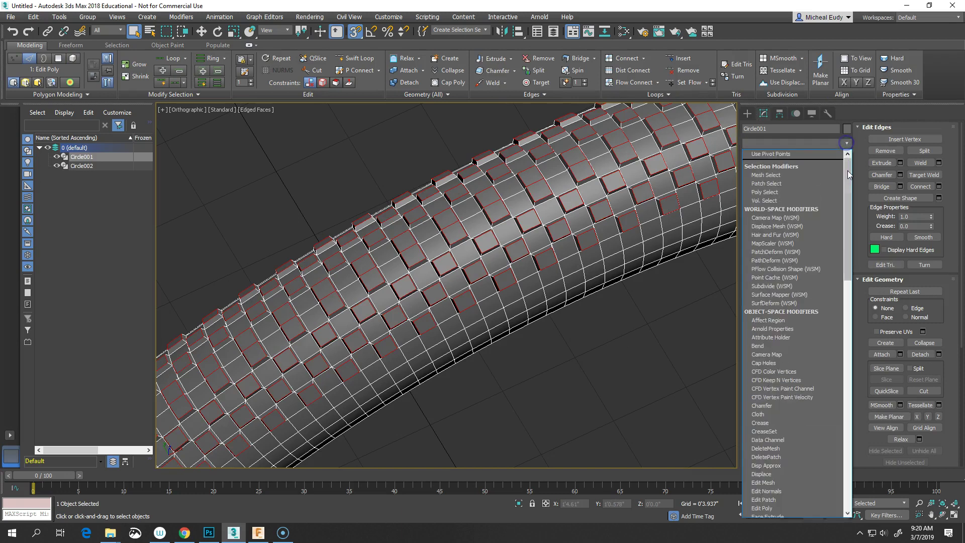
scroll(851, 196, "down", 5)
scroll(851, 201, "down", 3)
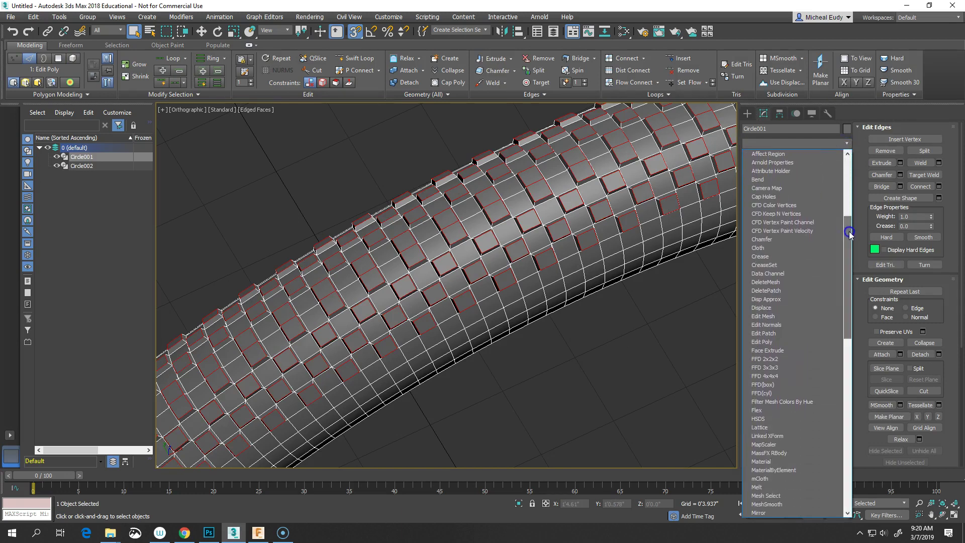
left_click(779, 256)
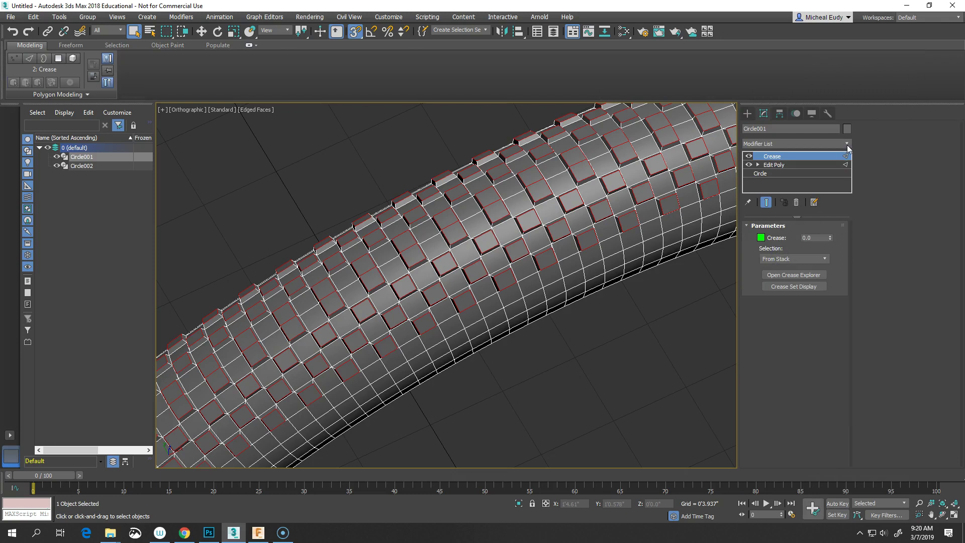
Add an OpenSubdiv modifier to smooth the tread blocks into rounded nodules.
left_click(847, 146)
left_click_drag(847, 180, 849, 311)
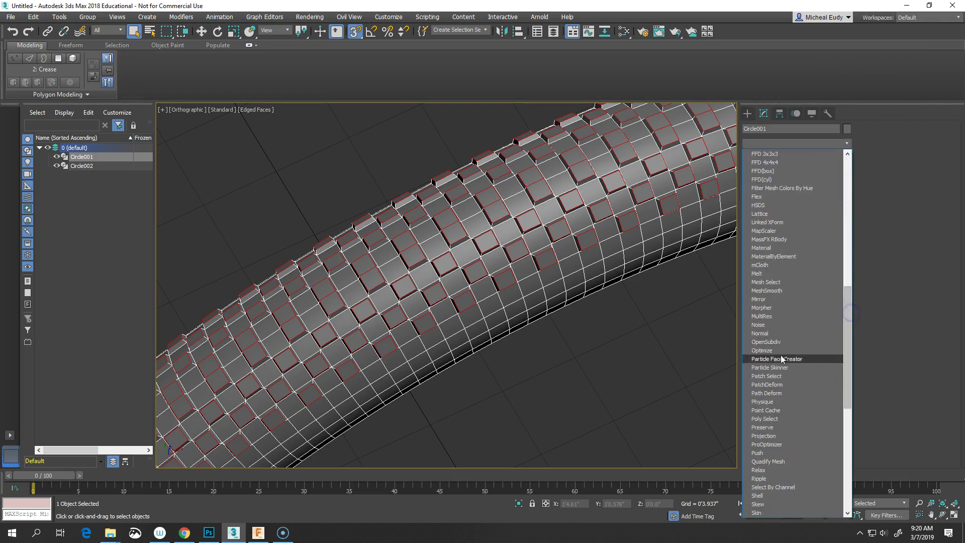
left_click(768, 341)
Hide edged faces and set the Crease amount to 0.1, then 0.2.
key("F4")
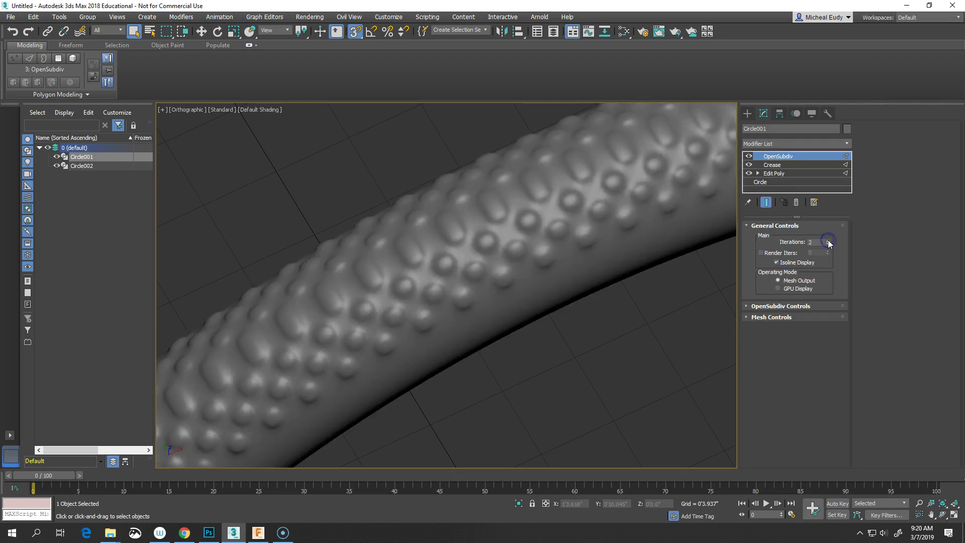
left_click(773, 164)
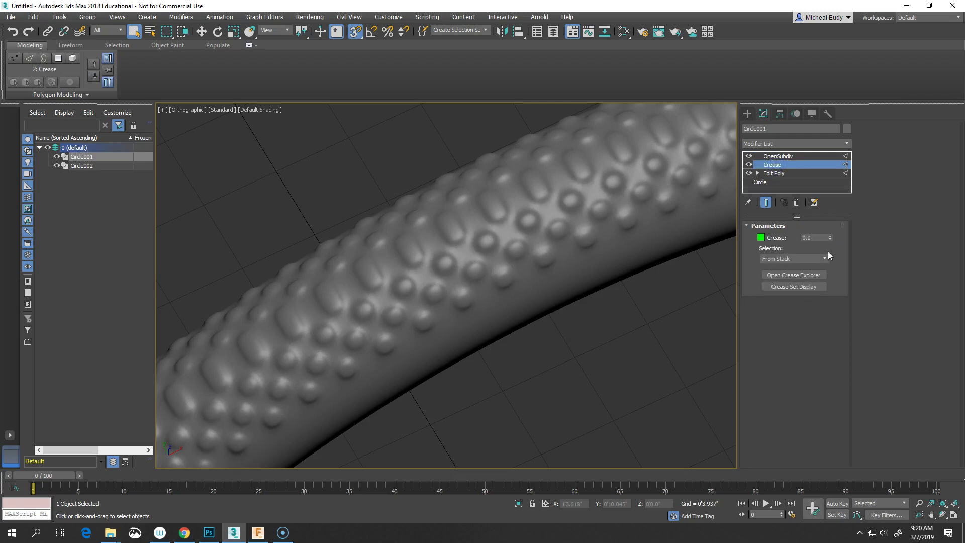
double_click(807, 238)
key("Return")
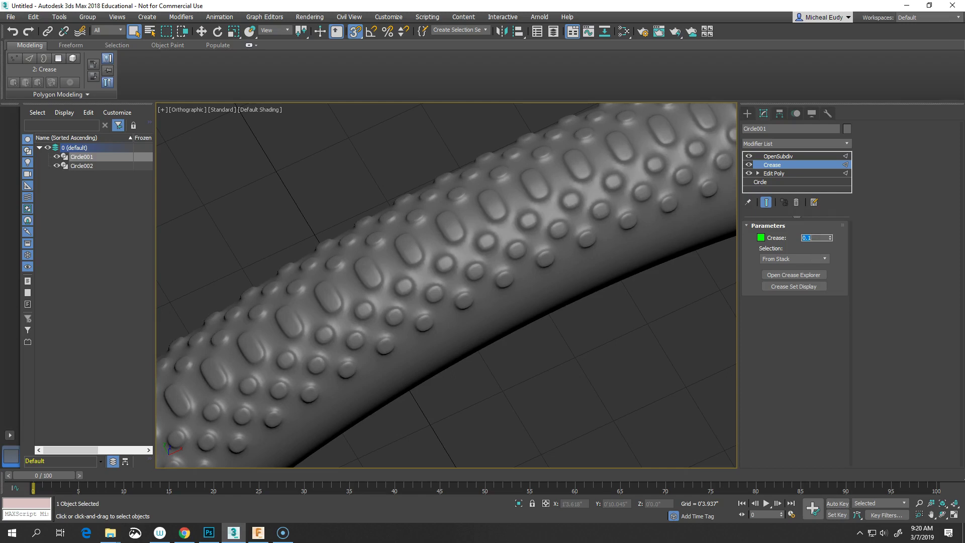
scroll(517, 329, "down", 5)
middle_click_drag(517, 330, 461, 316)
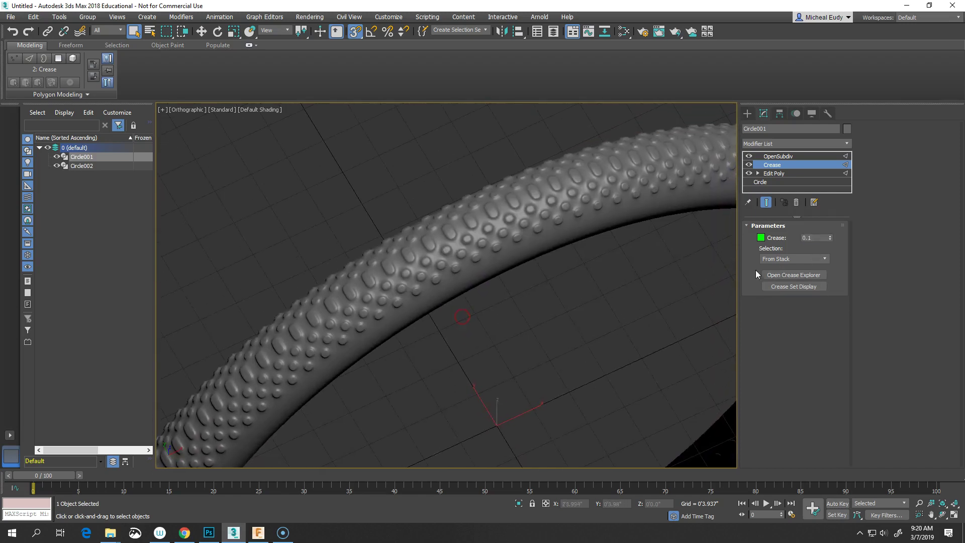
double_click(809, 238)
scroll(599, 302, "down", 5)
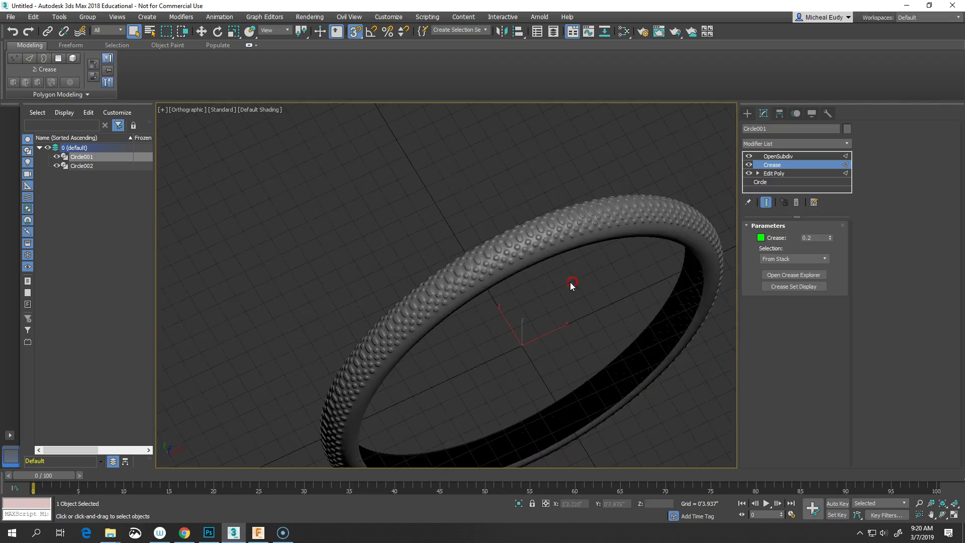
middle_click_drag(571, 282, 502, 289, "alt")
scroll(506, 282, "up", 10)
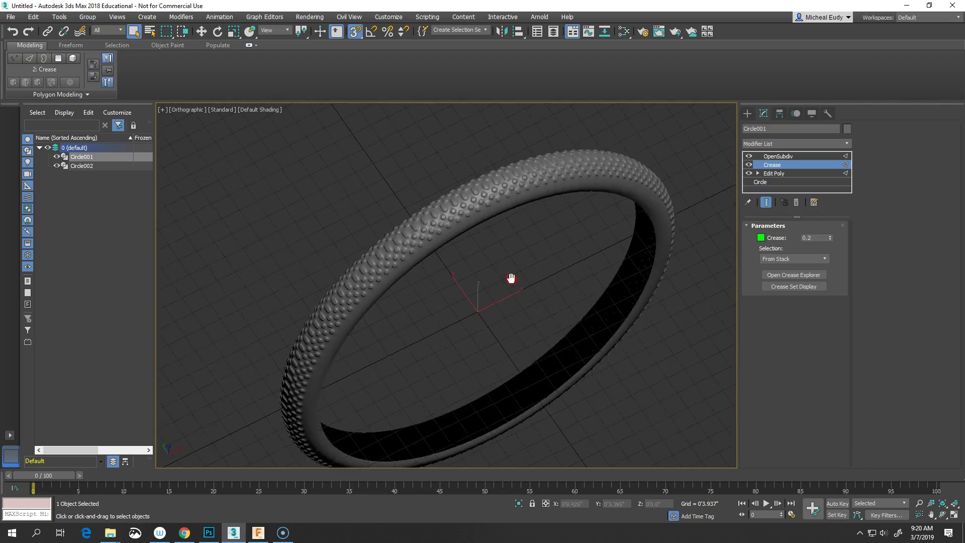
middle_click_drag(544, 311, 544, 315)
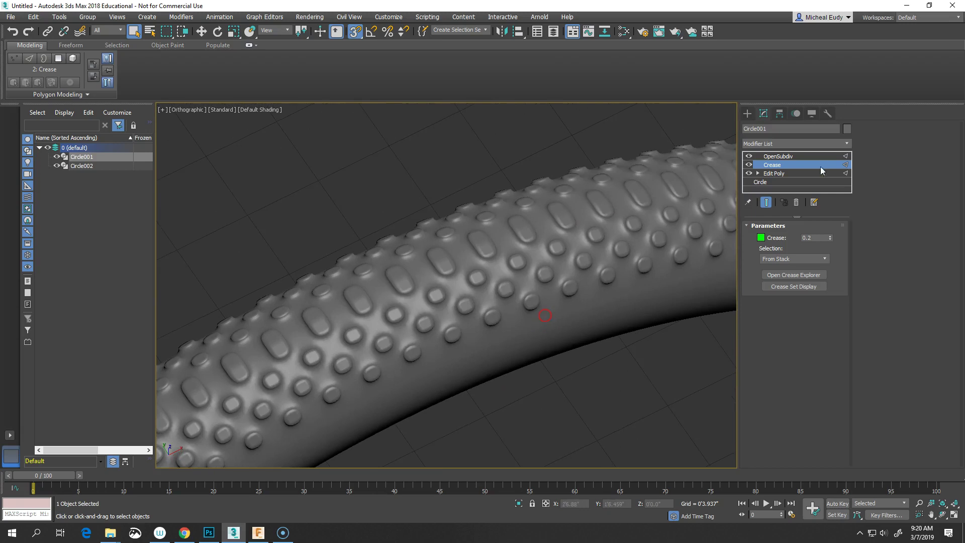
Drop the OpenSubdiv Iterations to 2 and orbit the view to inspect the rounded studs.
left_click(808, 156)
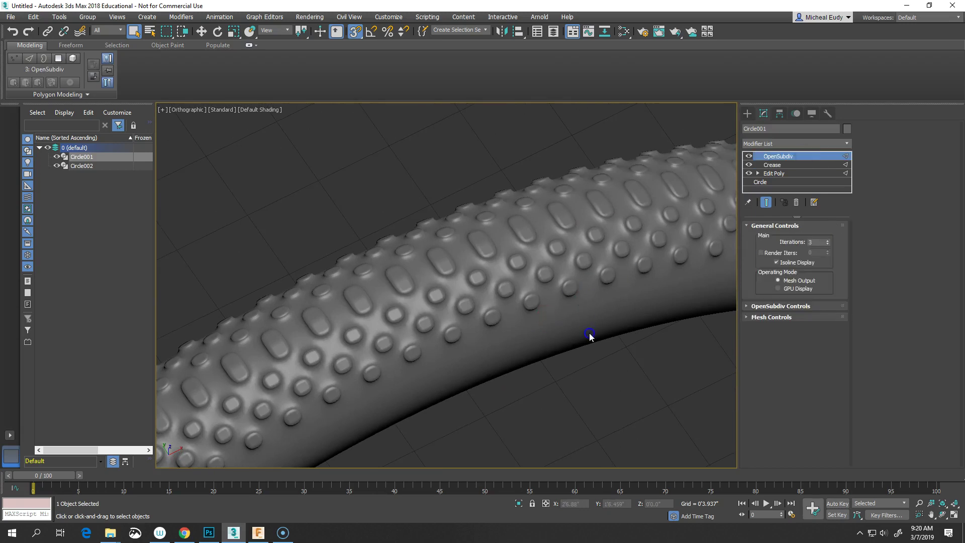
scroll(543, 327, "down", 3)
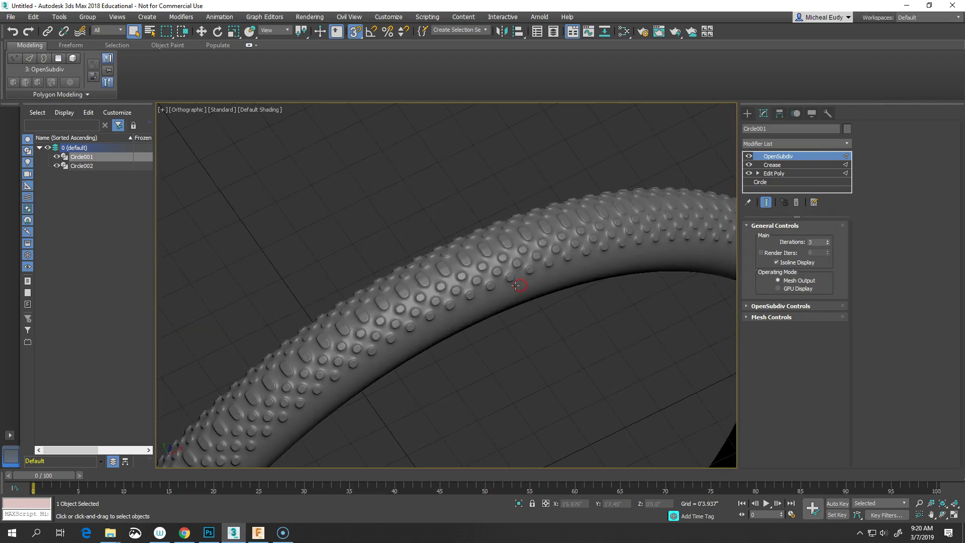
scroll(516, 285, "up", 2)
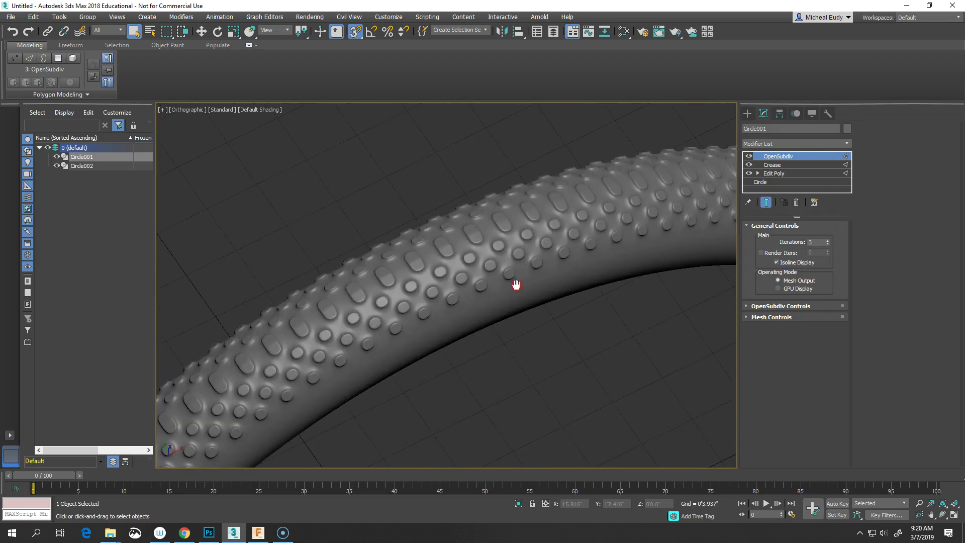
left_click(827, 244)
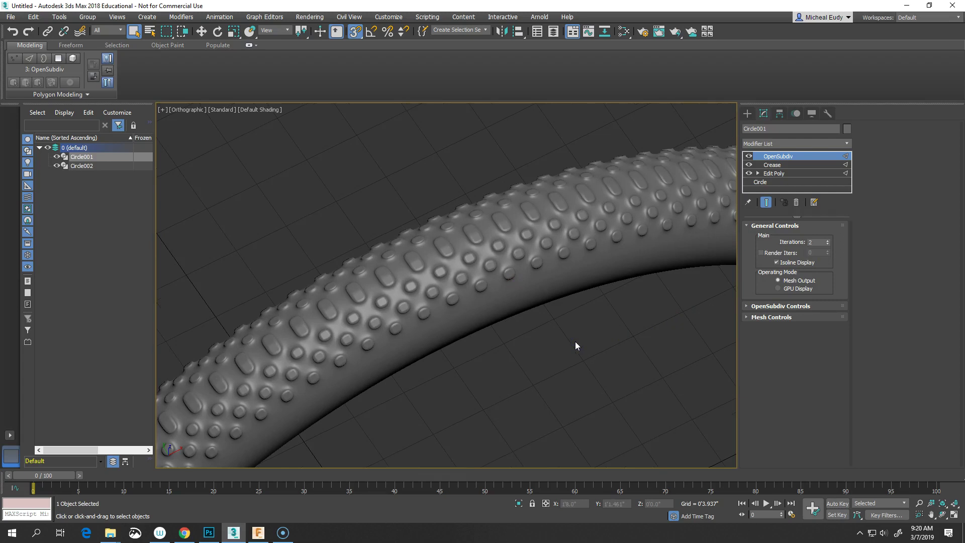
scroll(490, 327, "down", 6)
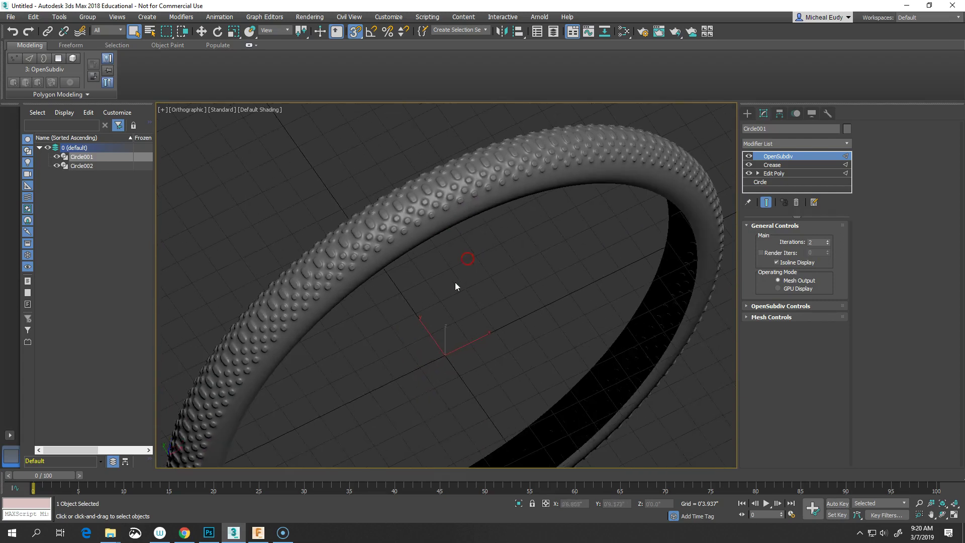
middle_click_drag(457, 321, 463, 372, "alt")
scroll(442, 280, "up", 2)
scroll(478, 383, "up", 3)
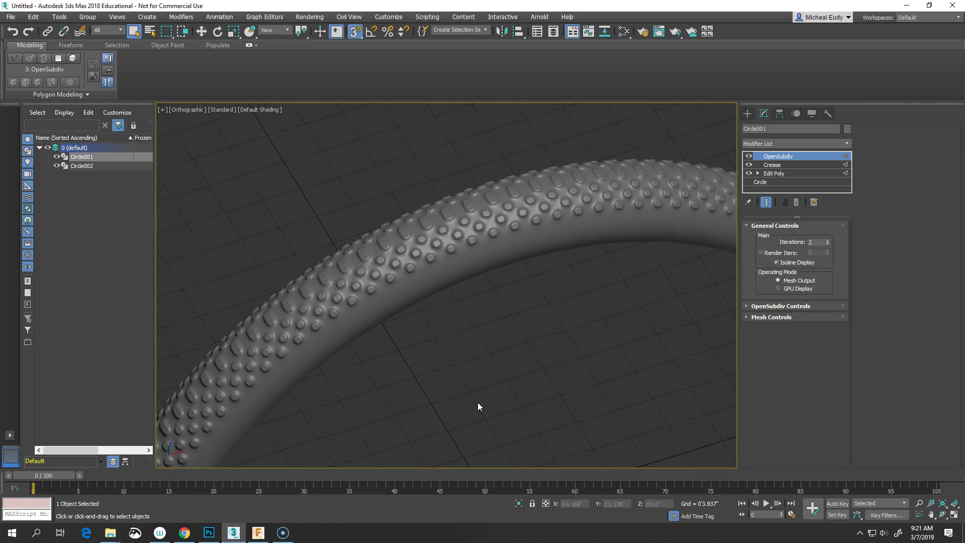
Briefly toggle edged faces, then switch to Perspective and orbit around the tire.
key("F4")
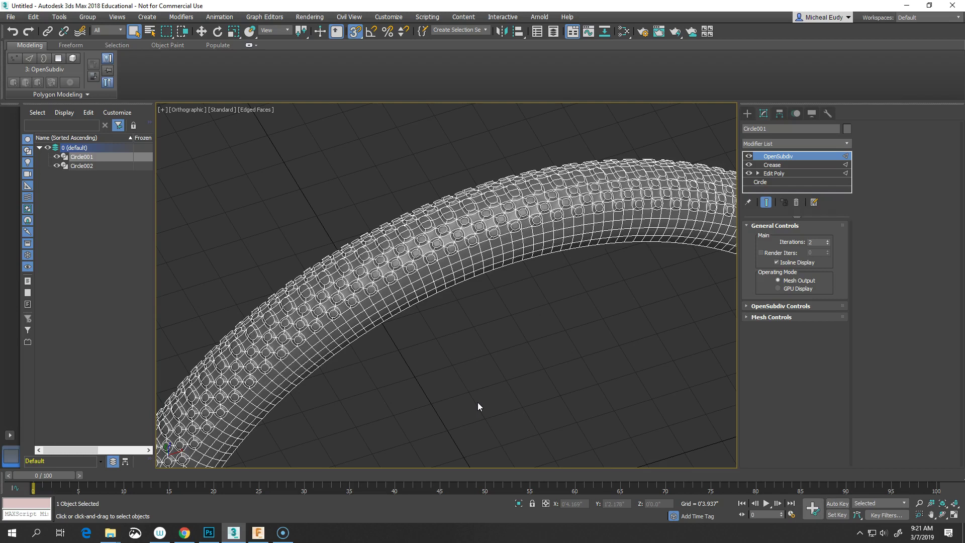
key("F4")
key("p")
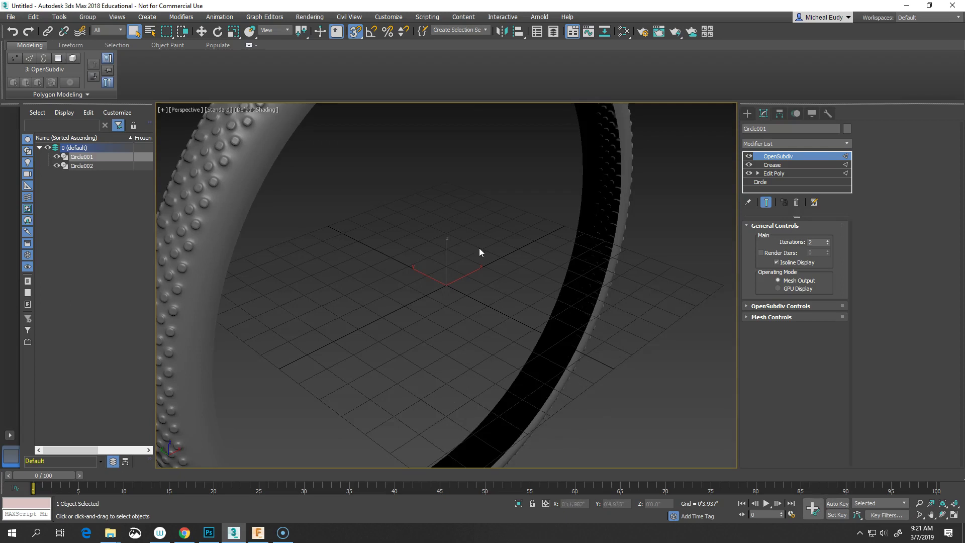
middle_click_drag(478, 248, 505, 342, "alt")
Turn on Expert Mode with Ctrl+X so the viewport fills the whole window.
key("ctrl+x")
scroll(496, 359, "up", 5)
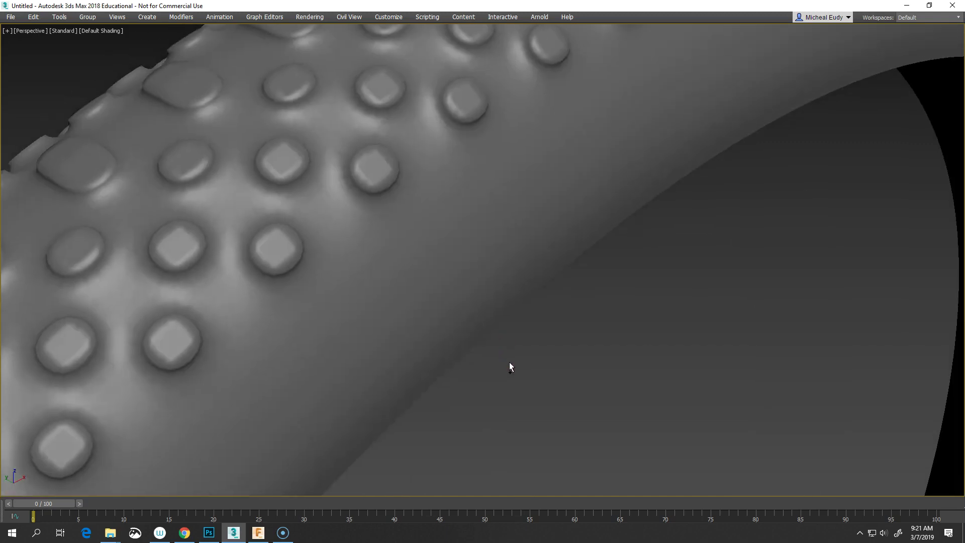
key("ctrl+x")
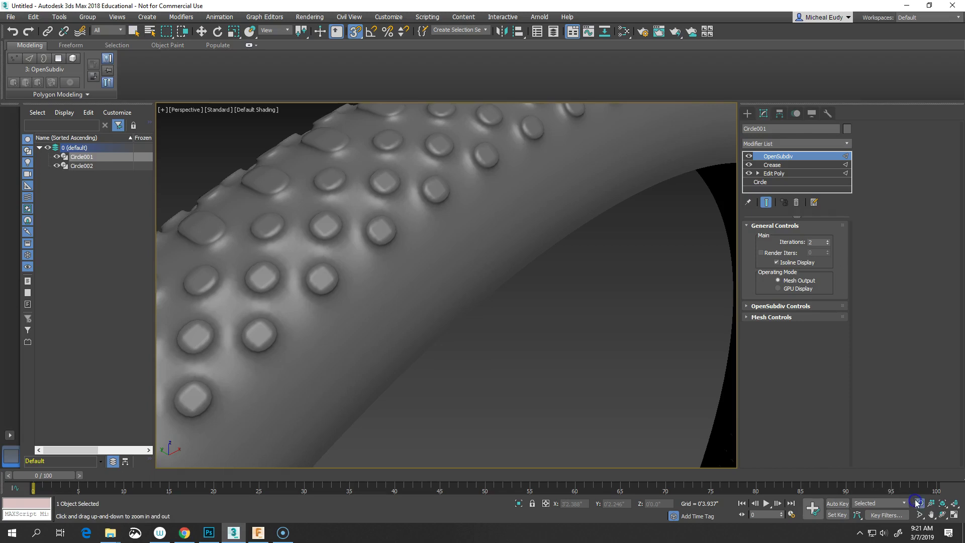
key("ctrl+x")
scroll(540, 299, "down", 5)
scroll(483, 253, "down", 2)
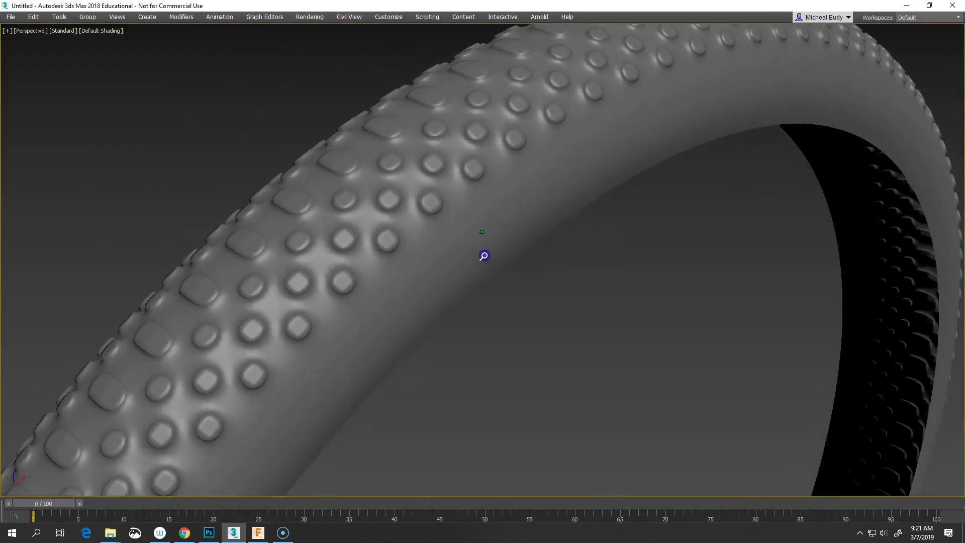
Pan and zoom around the studded tire ring in the full-window view.
middle_click_drag(517, 252, 527, 297)
scroll(529, 259, "down", 2)
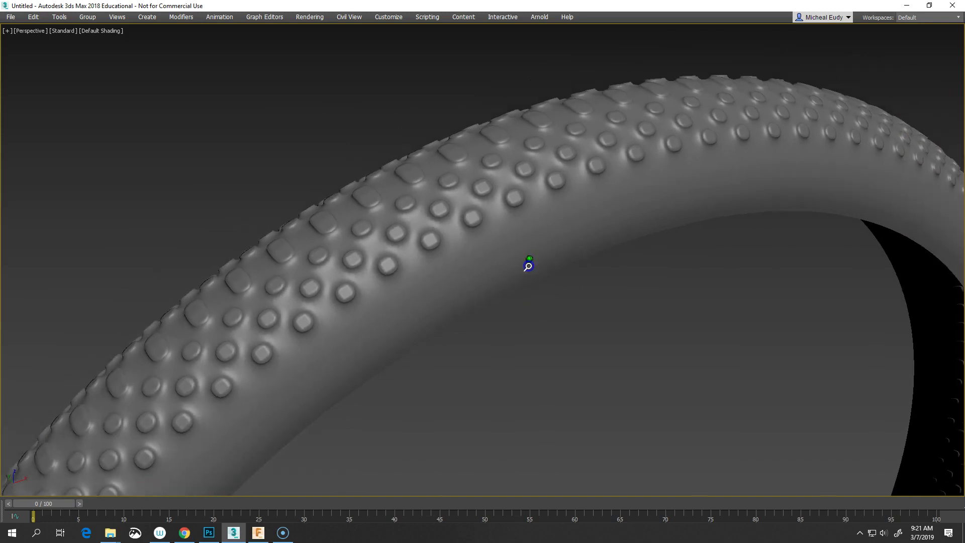
scroll(528, 266, "down", 6)
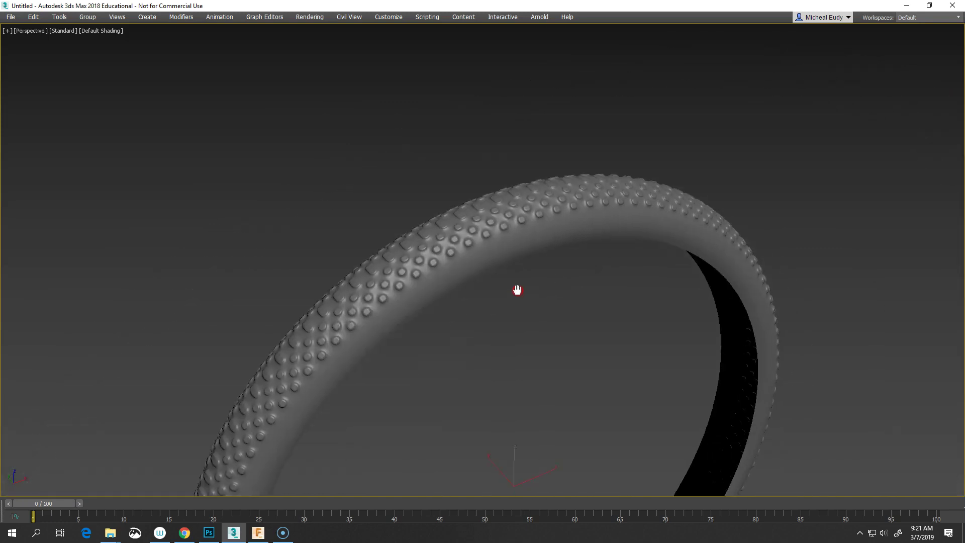
middle_click_drag(517, 291, 527, 228)
scroll(524, 240, "up", 3)
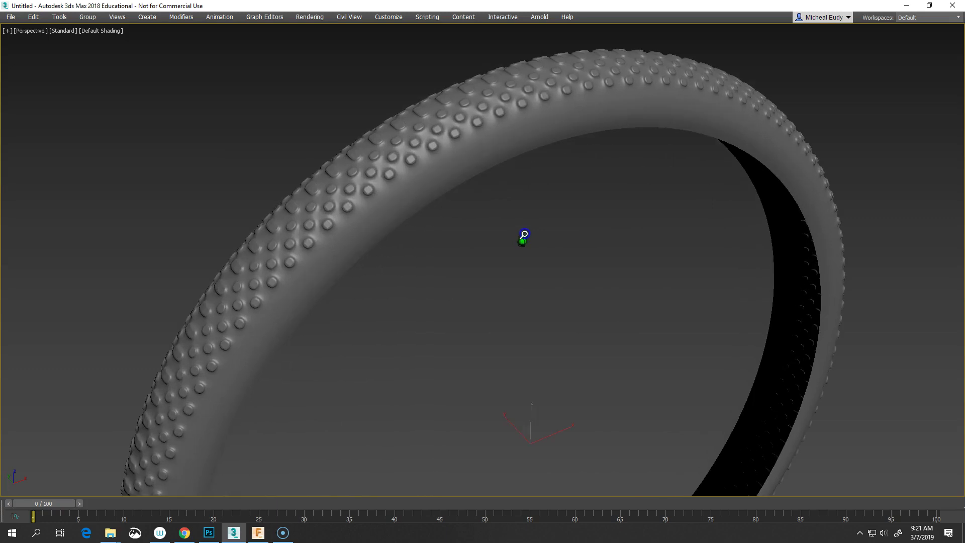
right_click(594, 277)
left_click(601, 284)
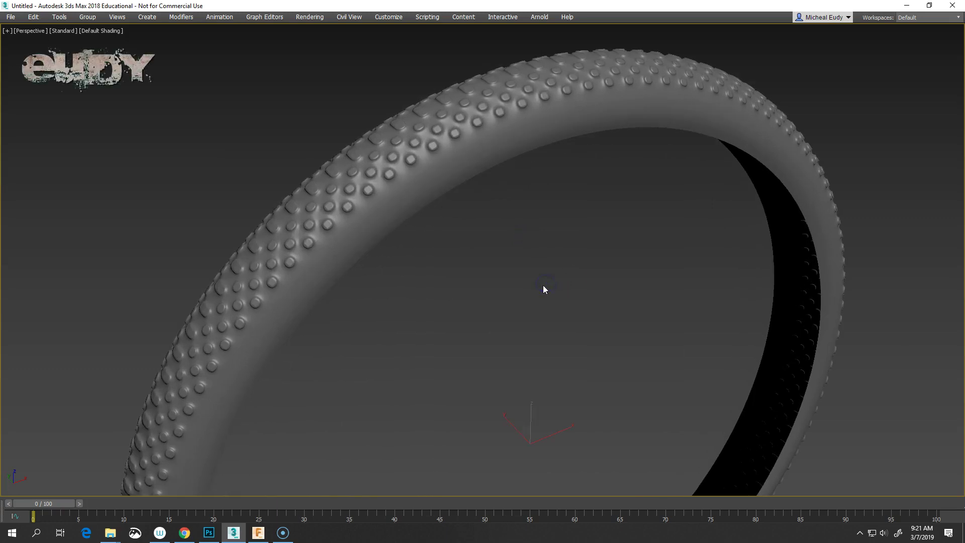